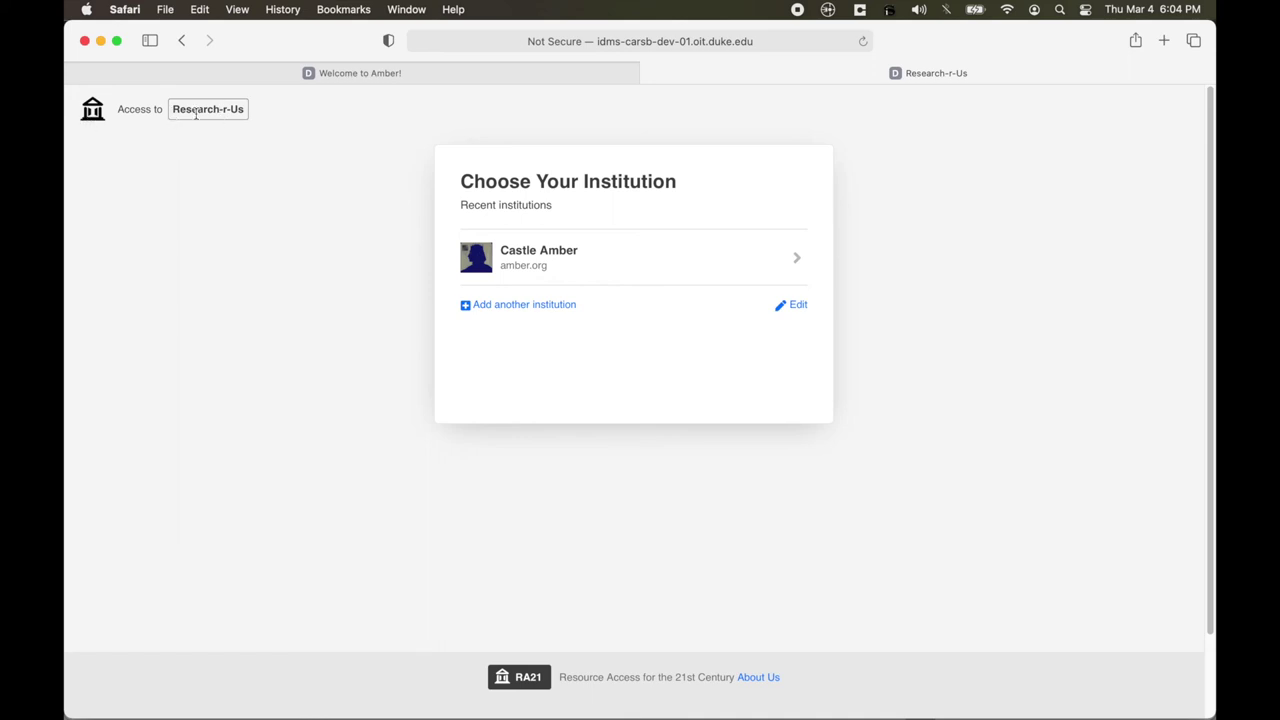
Sign in to Research-r-Us through Castle Amber with the saved undergraduate login.
left_click(514, 256)
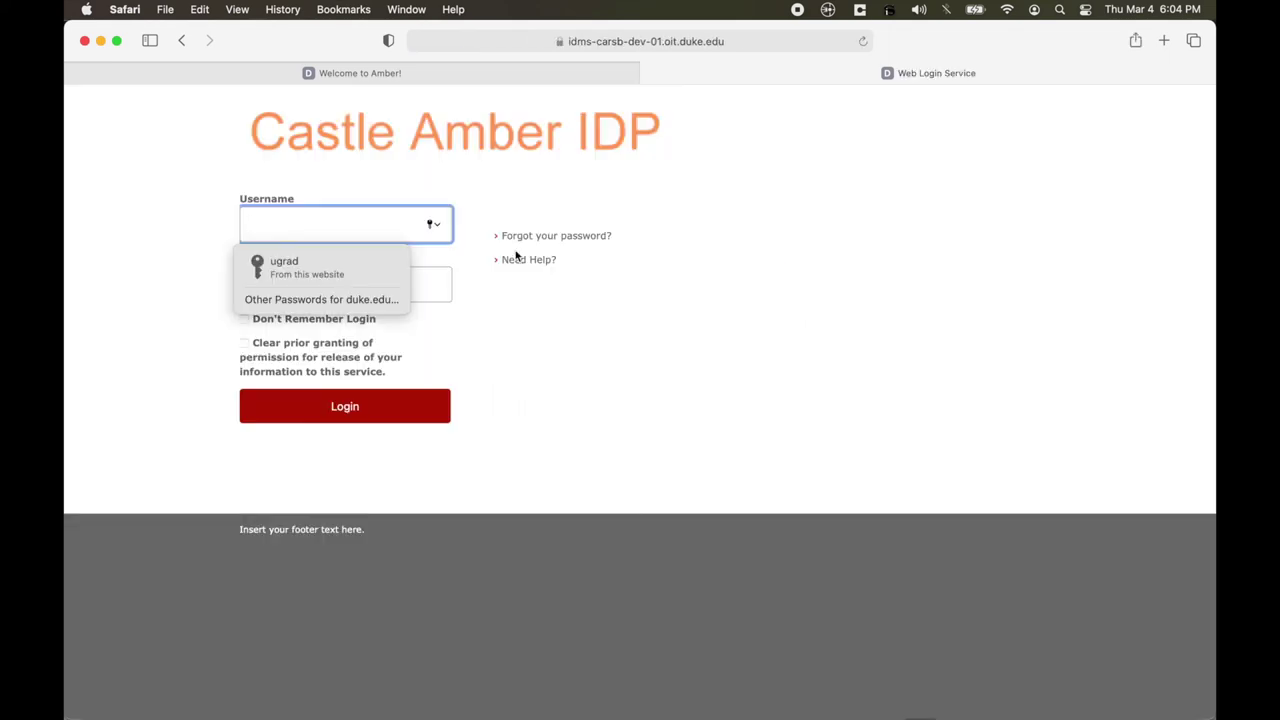
left_click(298, 262)
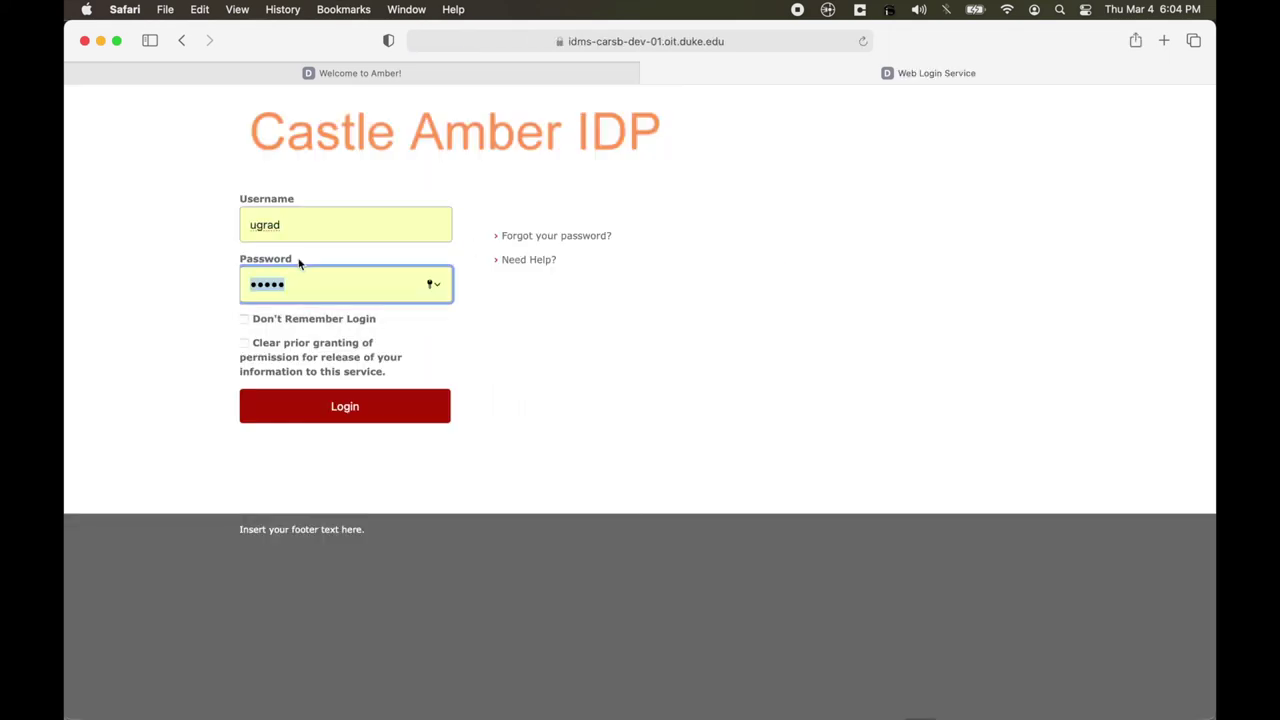
left_click(380, 407)
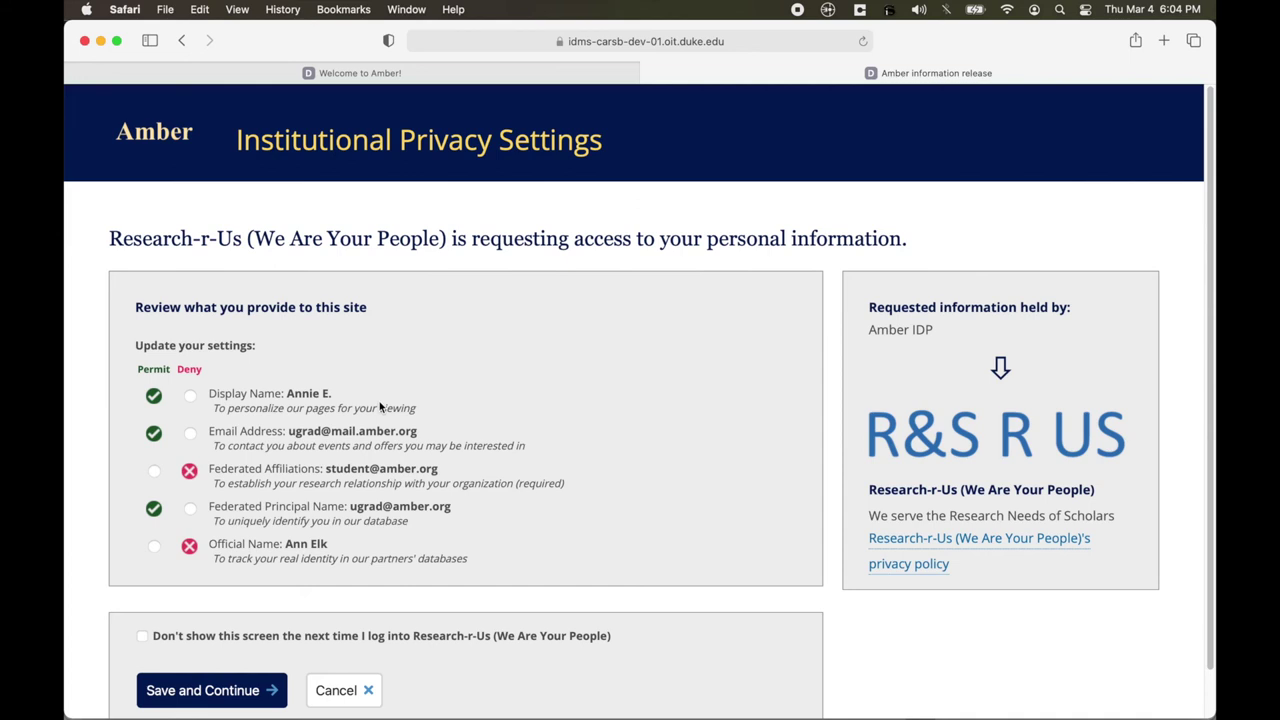
Keep Display Name permitted, save the release choices, then sign out and close the logout page.
left_click(190, 397)
left_click(156, 398)
left_click(223, 691)
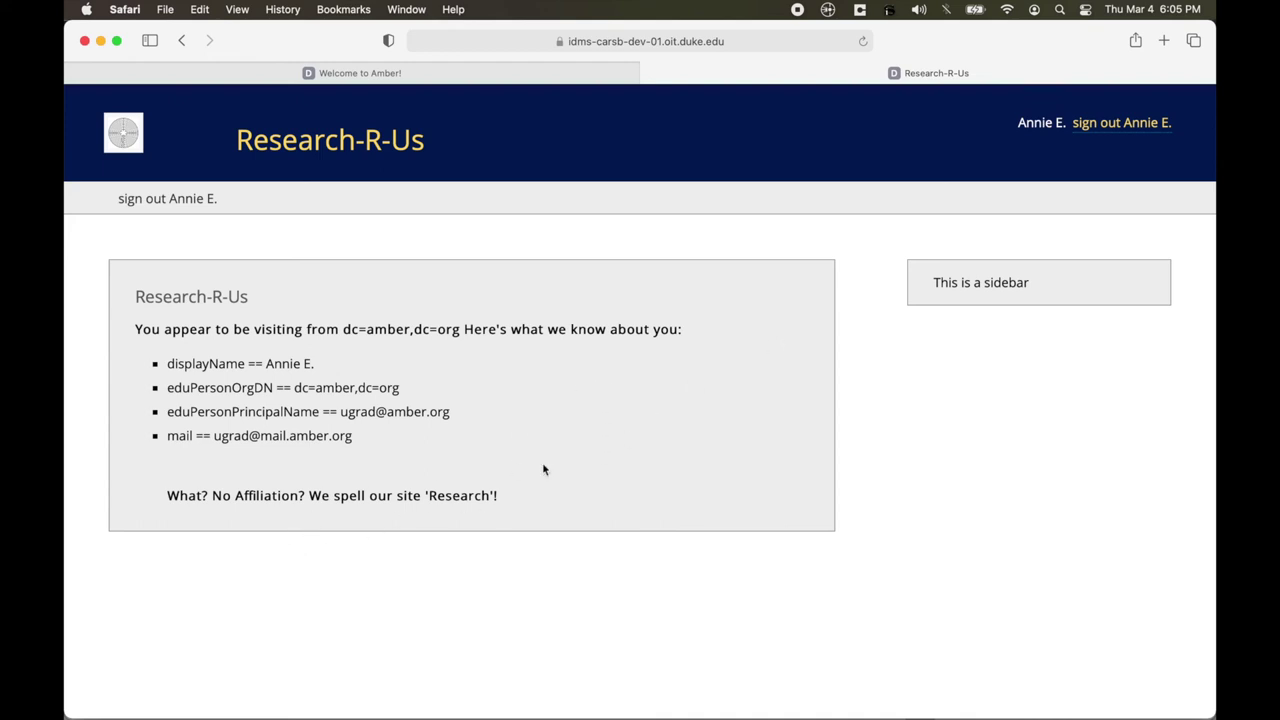
left_click(1104, 126)
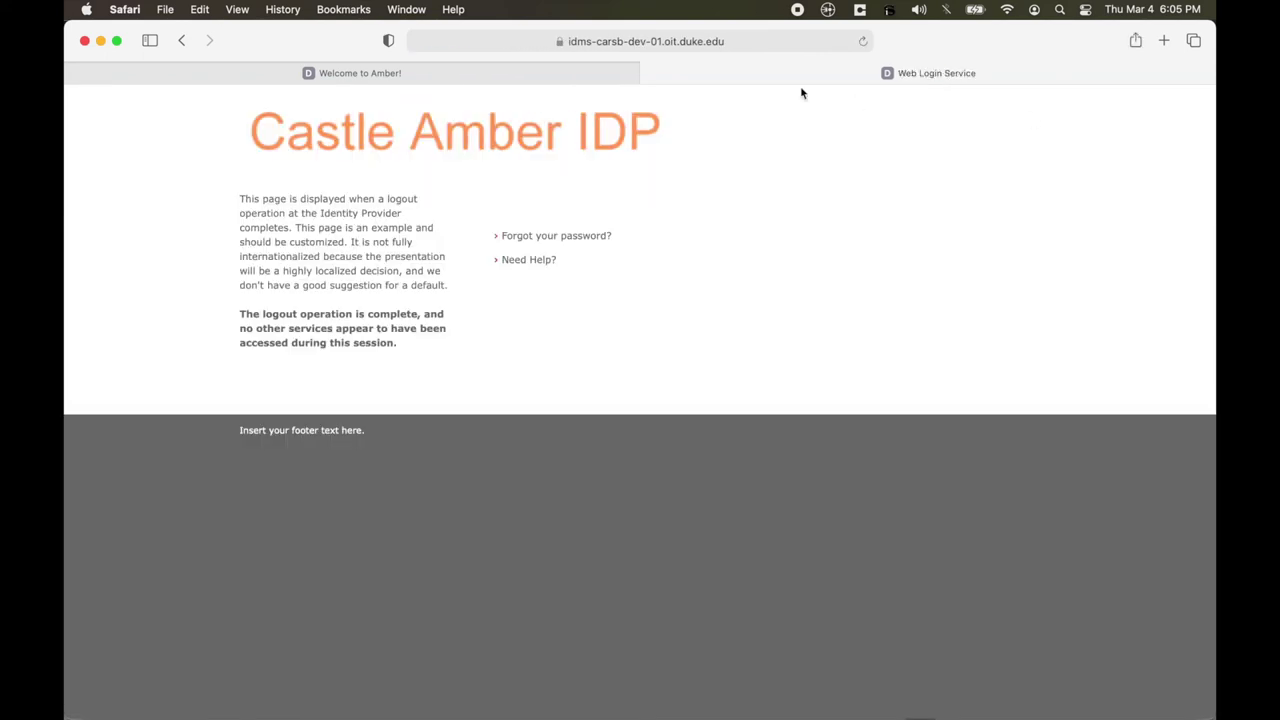
left_click(649, 74)
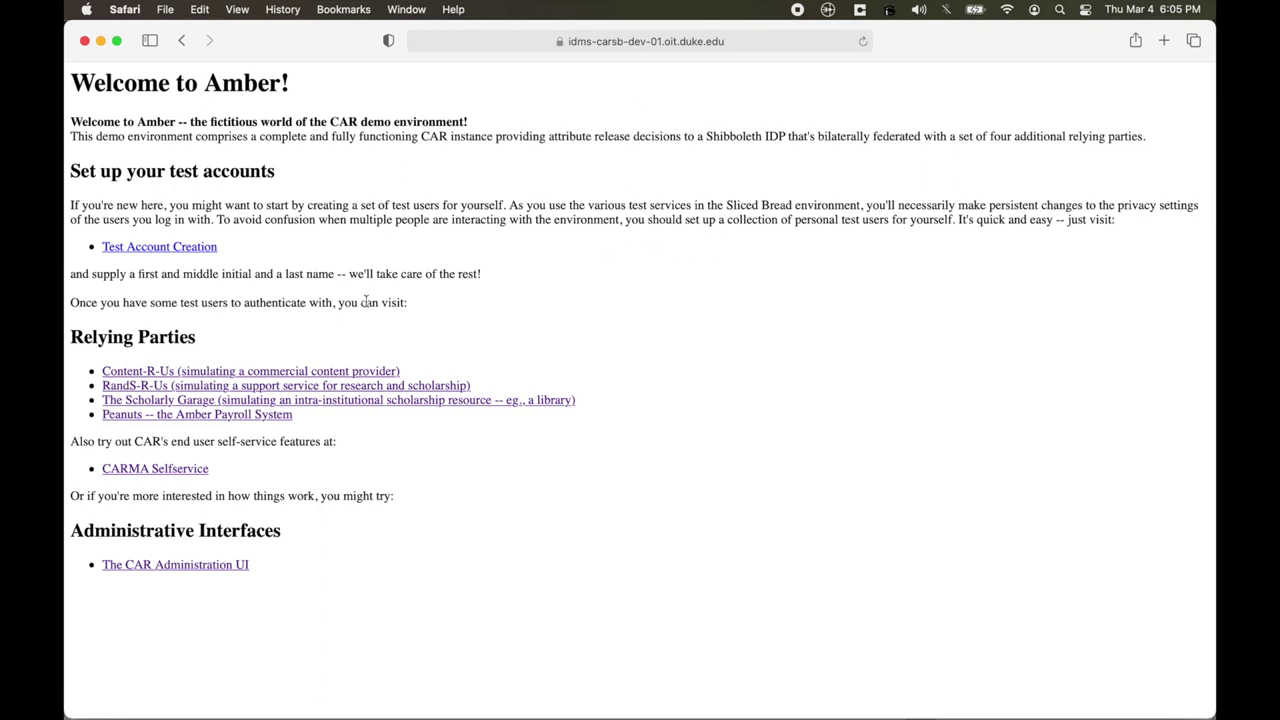
Open Content-R-Us and log in at Castle Amber with the saved faculty login.
left_click(163, 376)
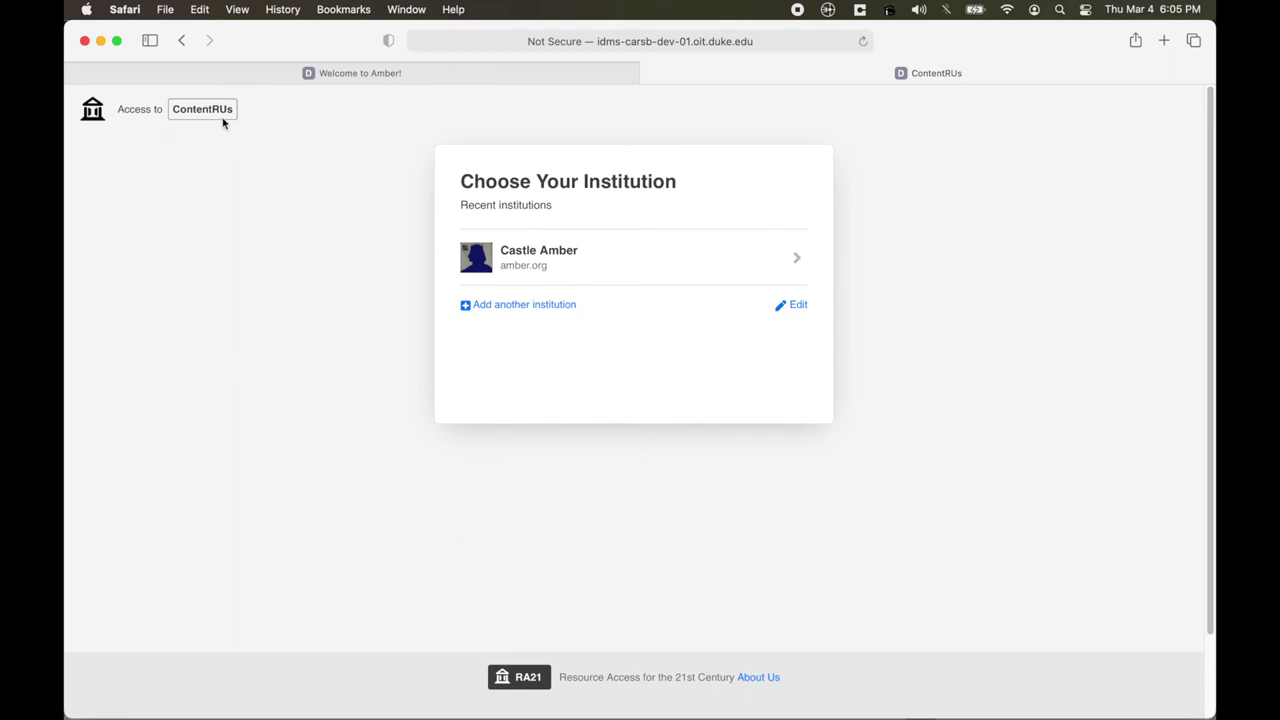
left_click(505, 256)
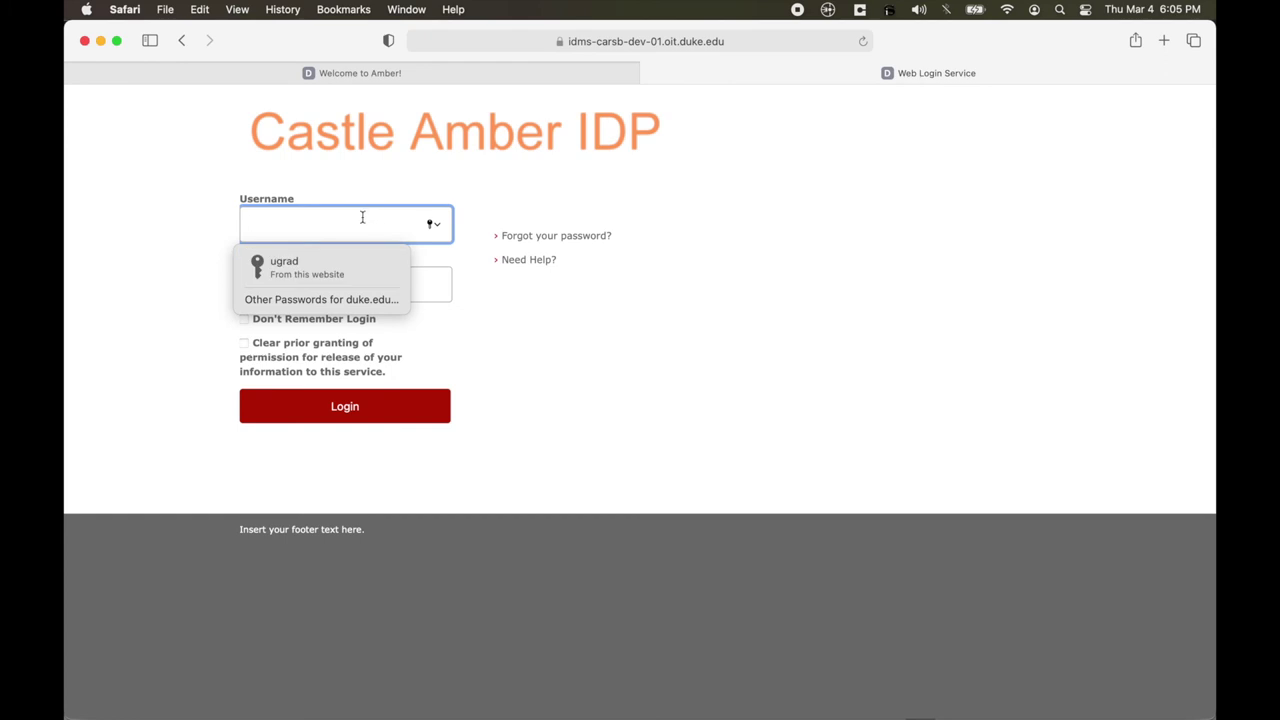
type("fa")
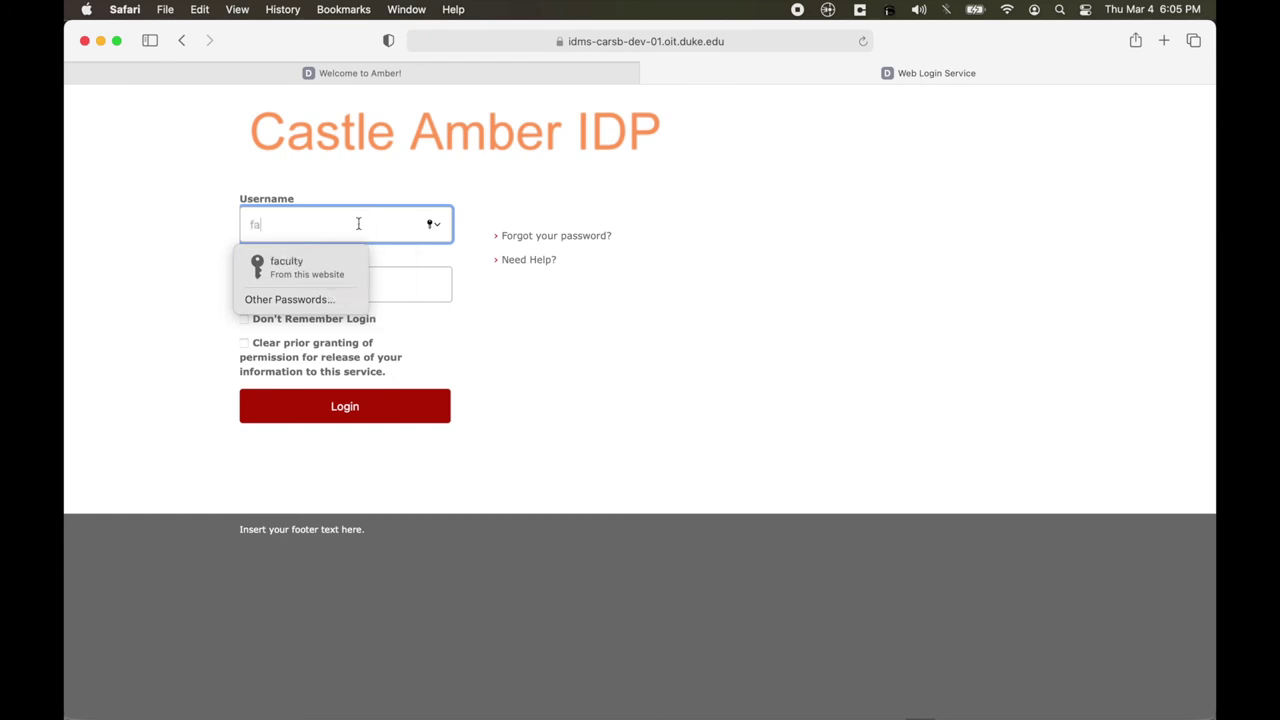
left_click(300, 266)
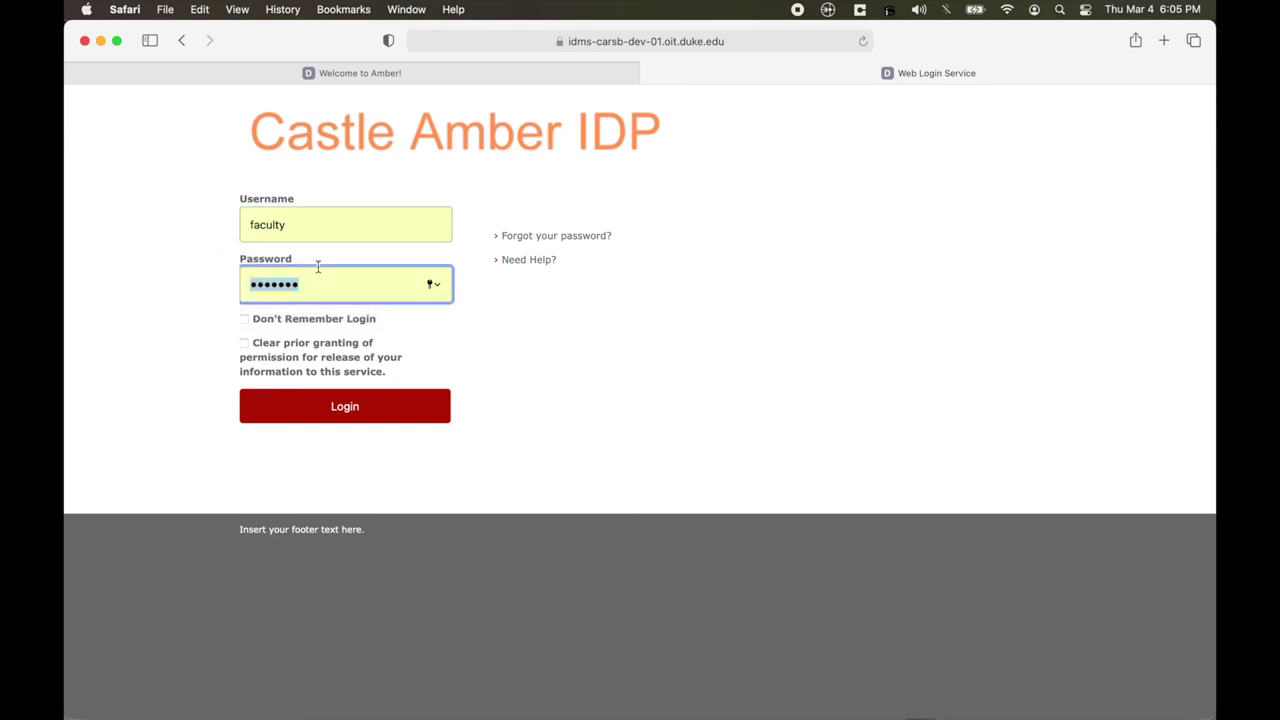
left_click(337, 404)
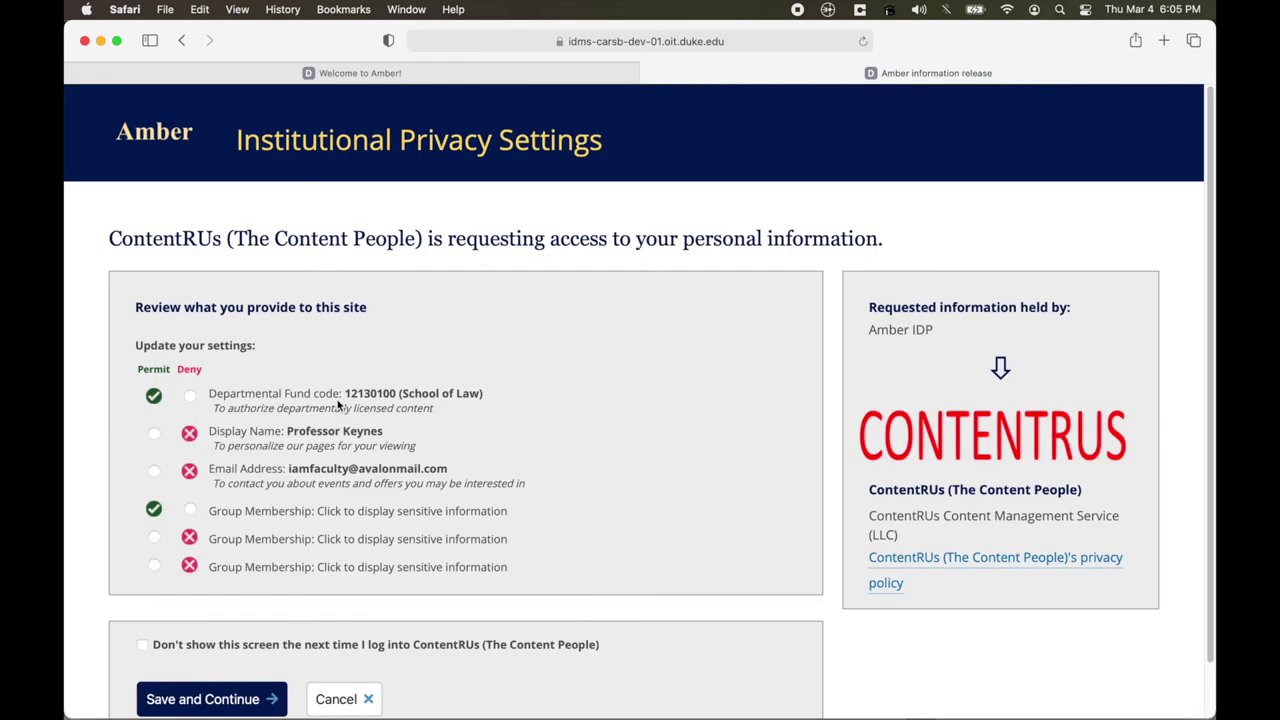
left_click_drag(1207, 150, 1197, 194)
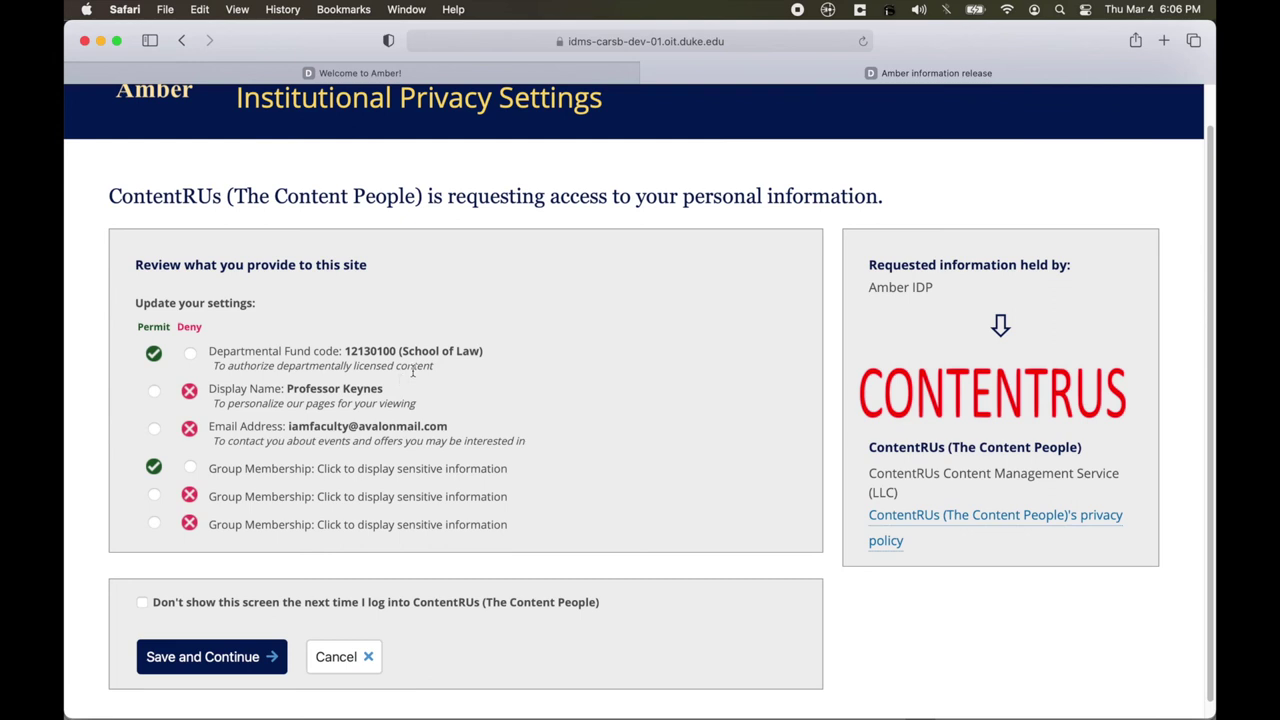
Leave the physics group membership denied and save, releasing only fund code and math group.
left_click(394, 497)
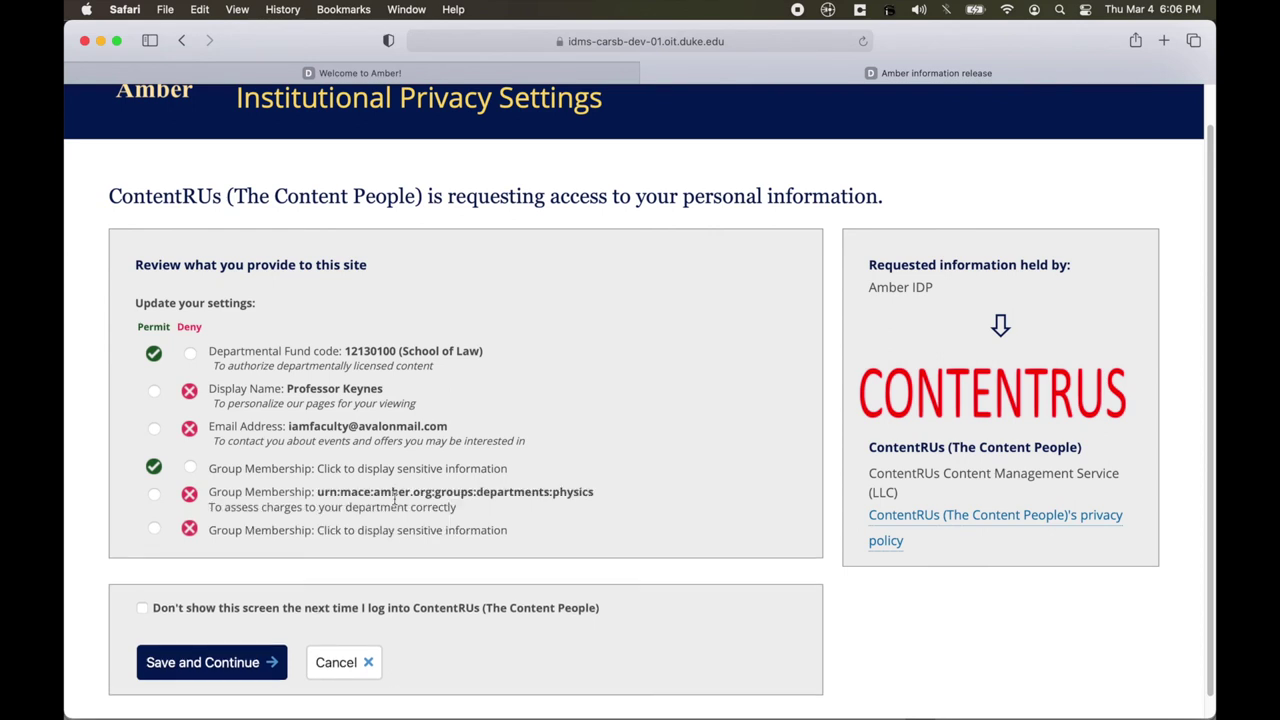
left_click(154, 497)
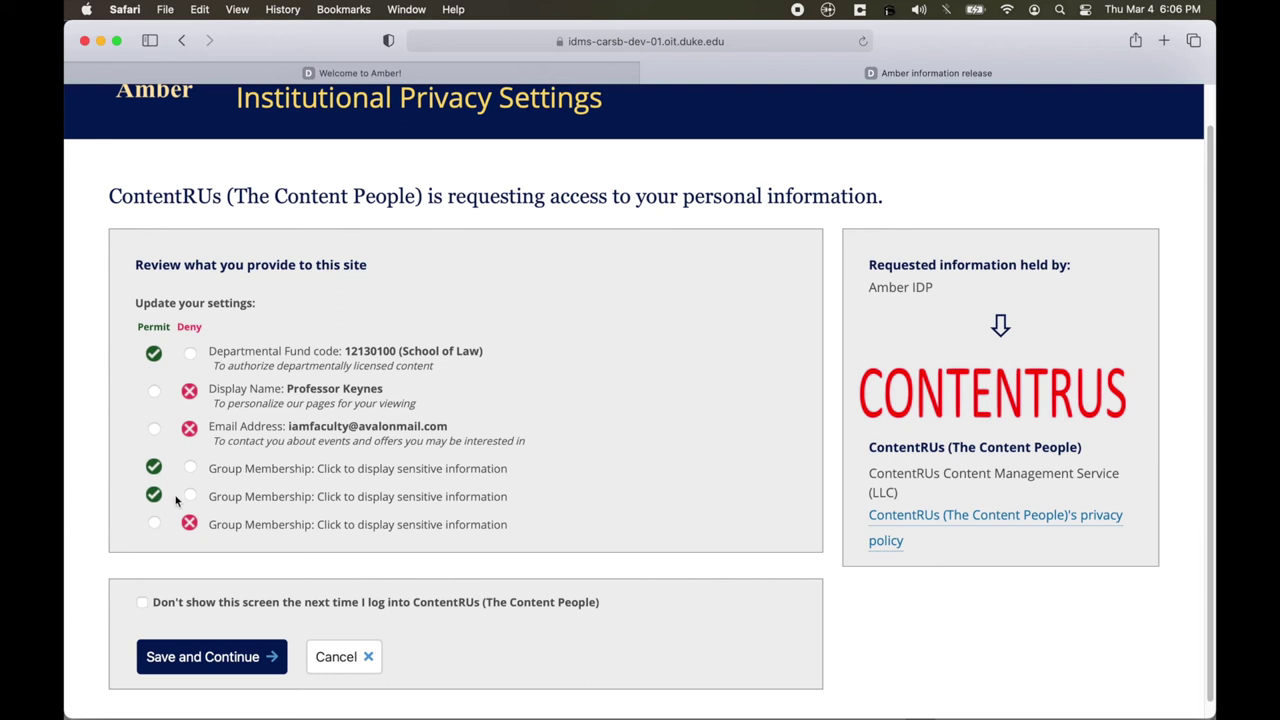
left_click(189, 496)
left_click(203, 657)
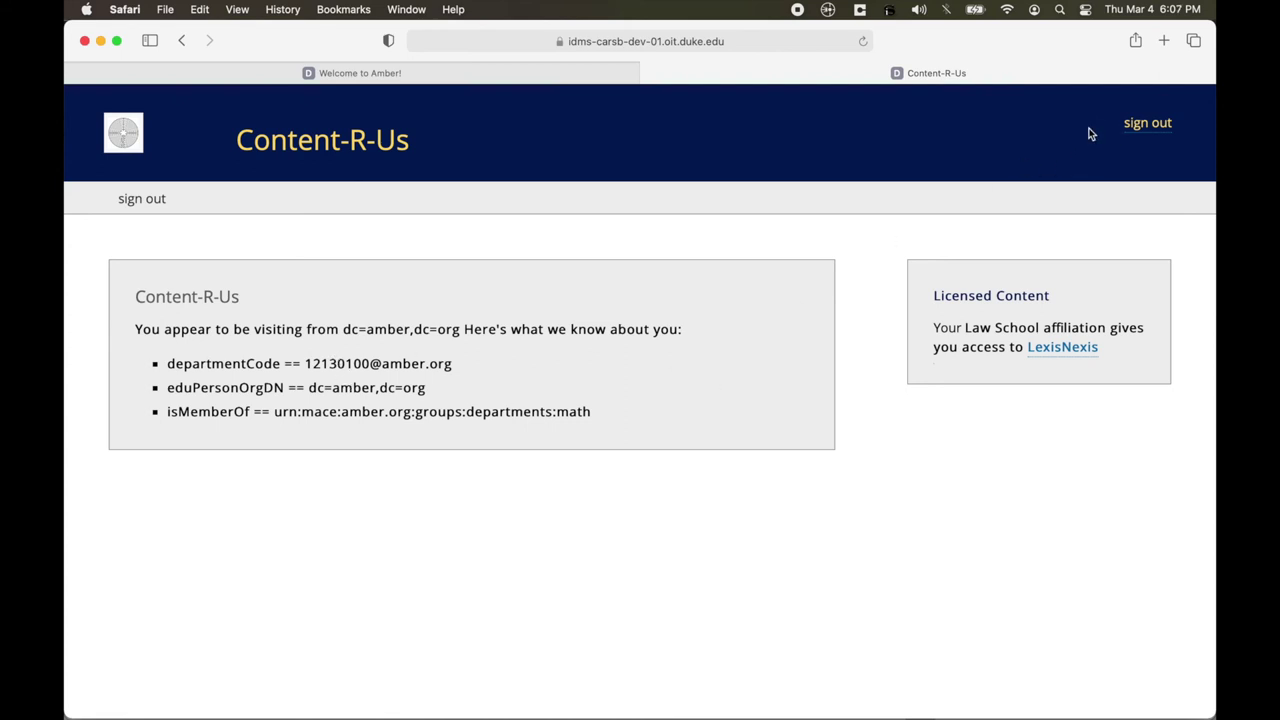
Sign out of Content-R-Us and close the Web Login Service logout page.
left_click(1157, 124)
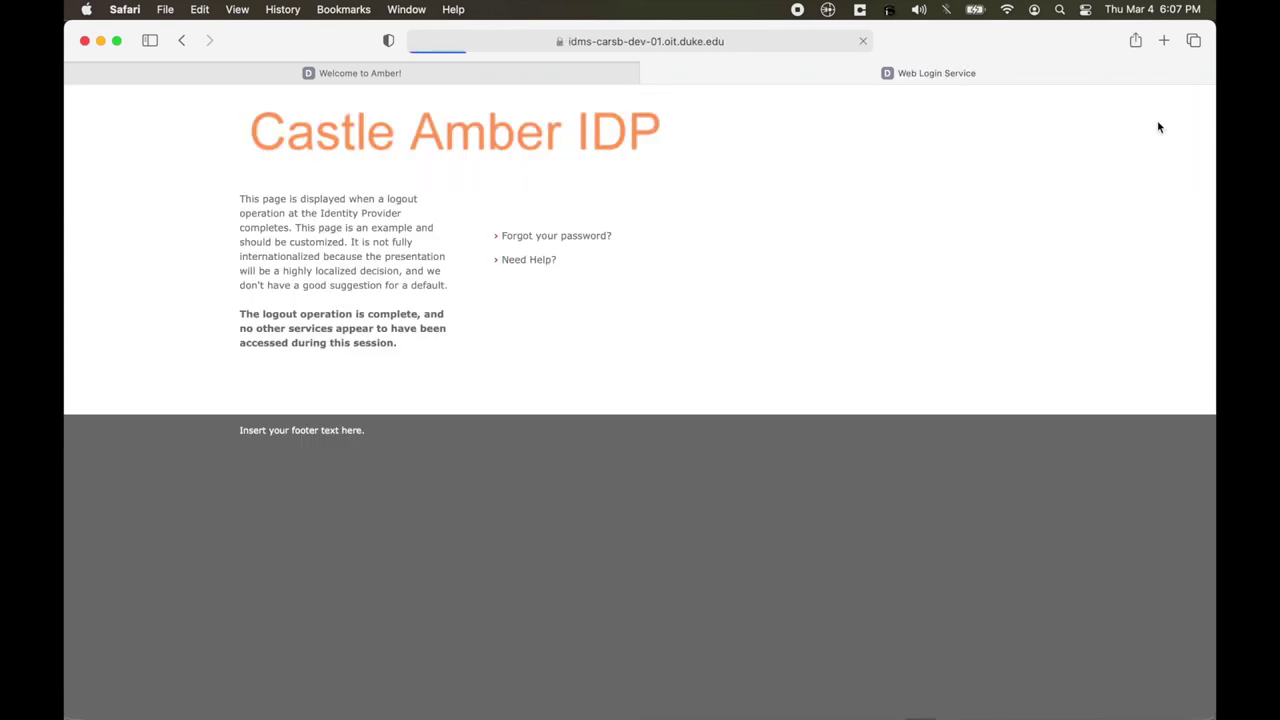
left_click(650, 74)
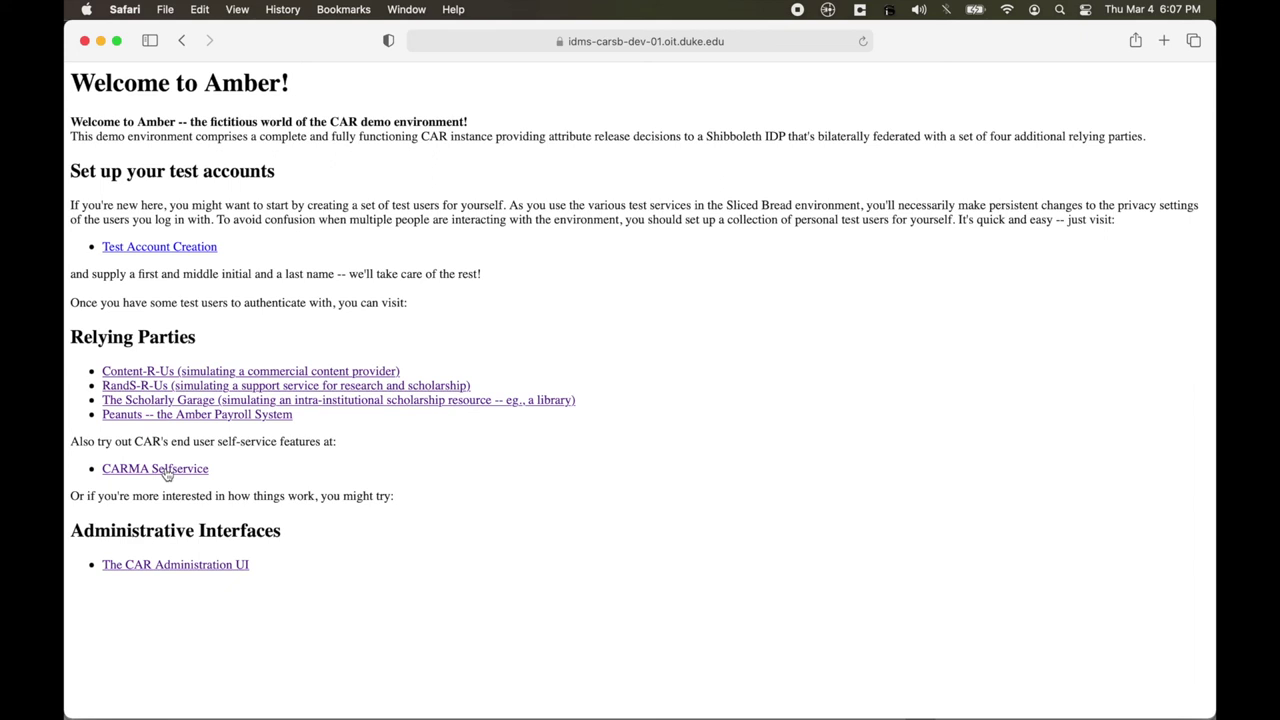
mouse_move(487, 715)
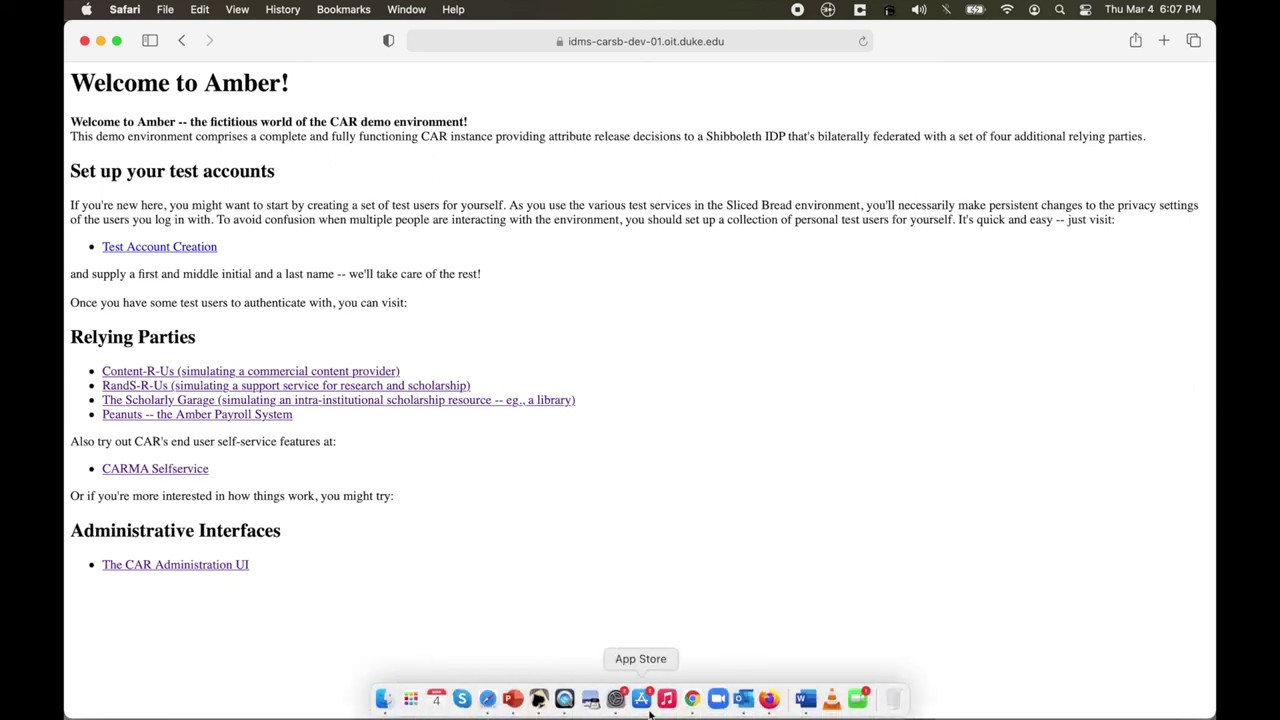
left_click(512, 698)
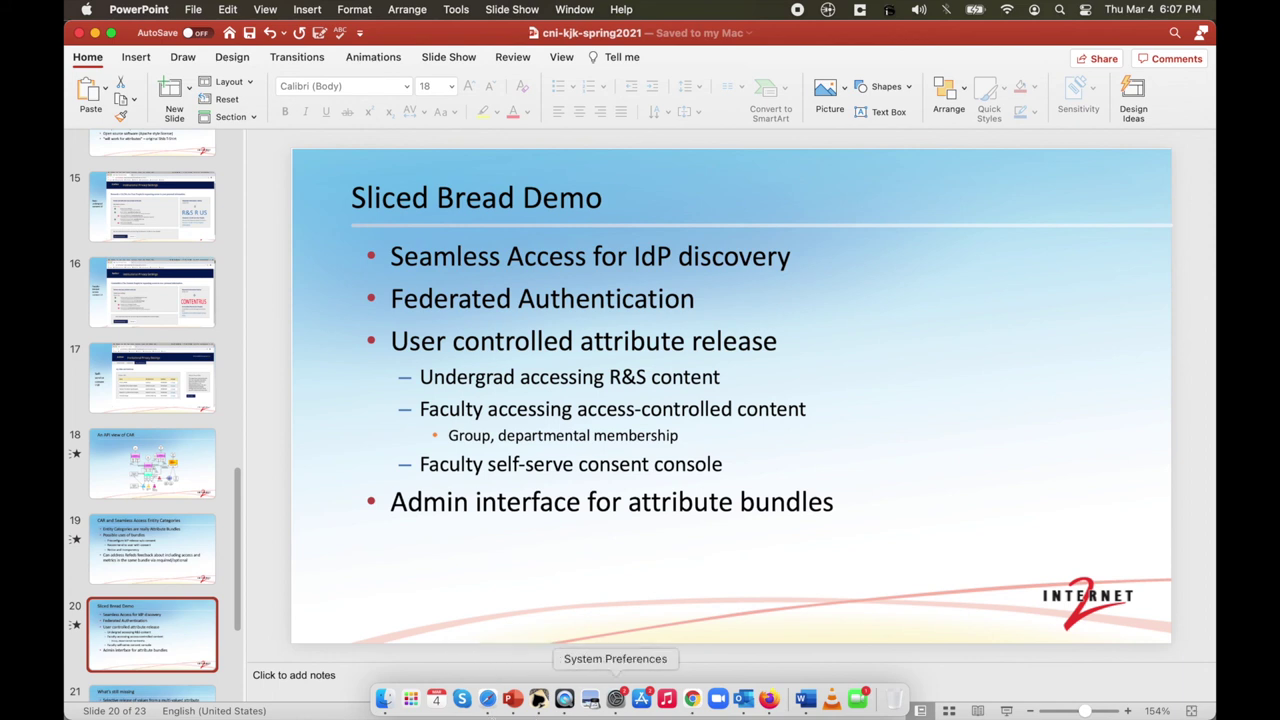
left_click(487, 698)
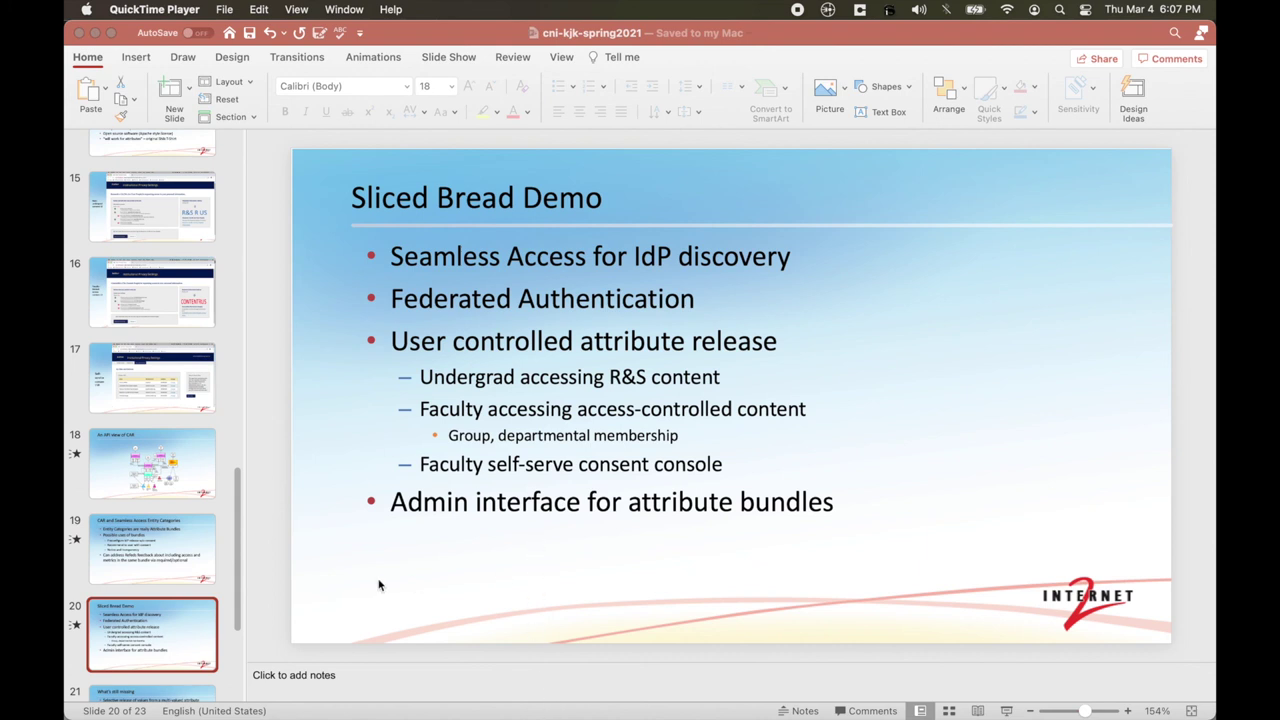
mouse_move(690, 712)
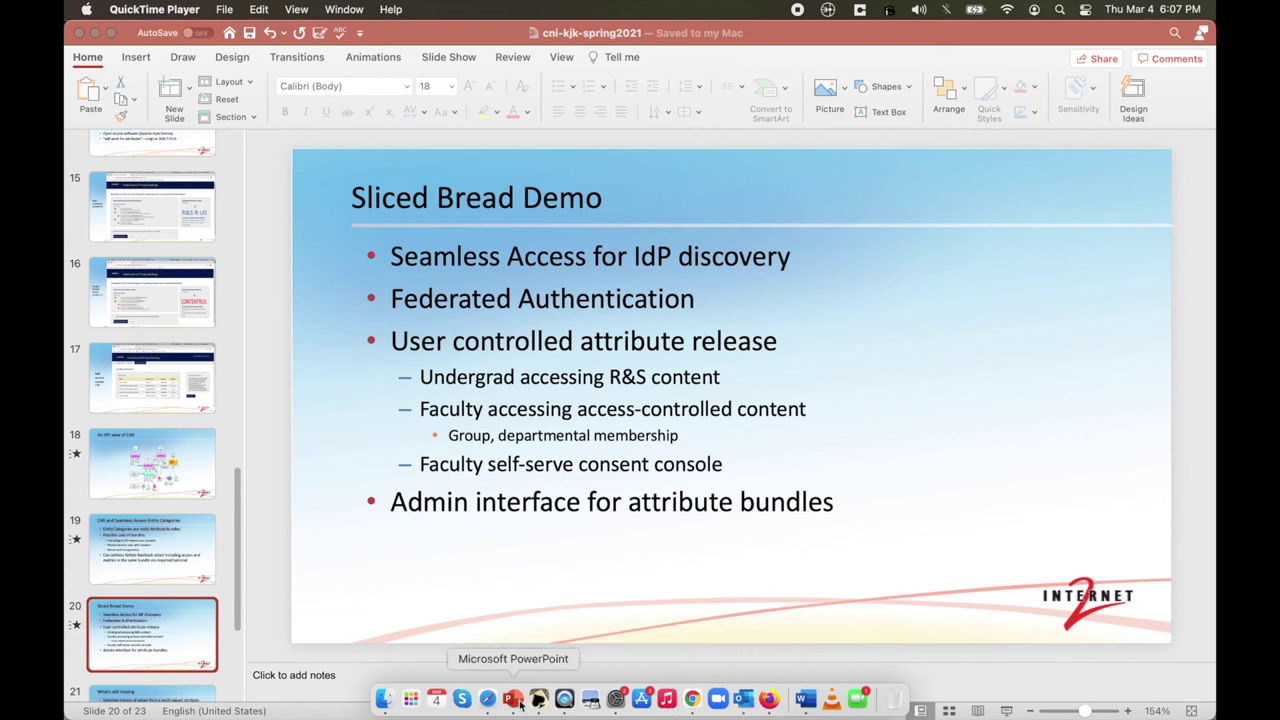
left_click(487, 700)
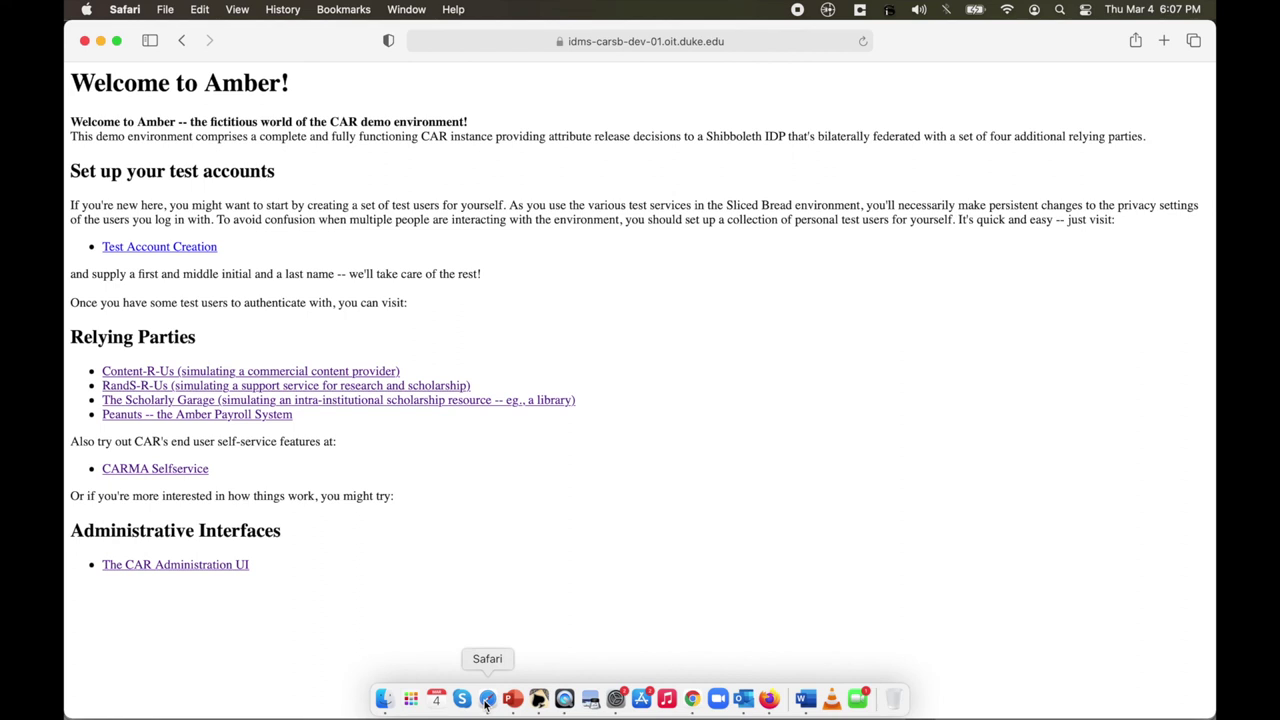
Open the CARMA Selfservice console and log in at Castle Amber with the saved faculty credentials.
left_click(176, 468)
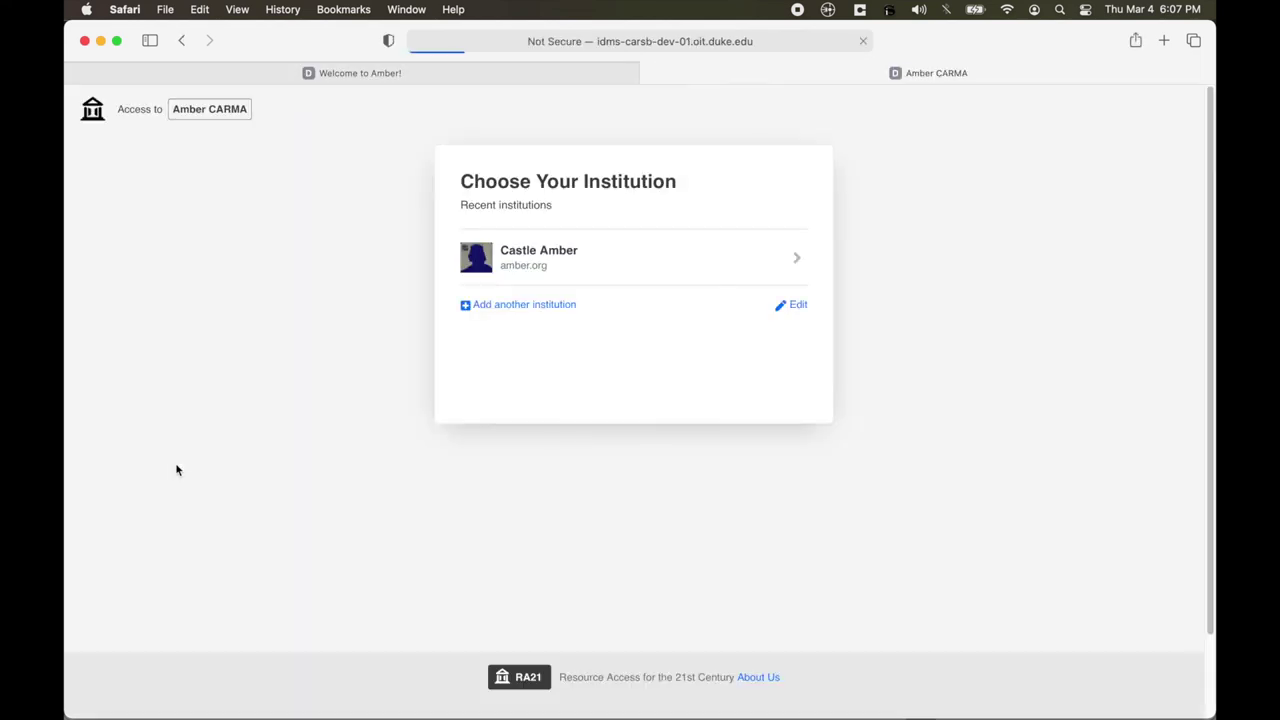
left_click(499, 265)
left_click(342, 222)
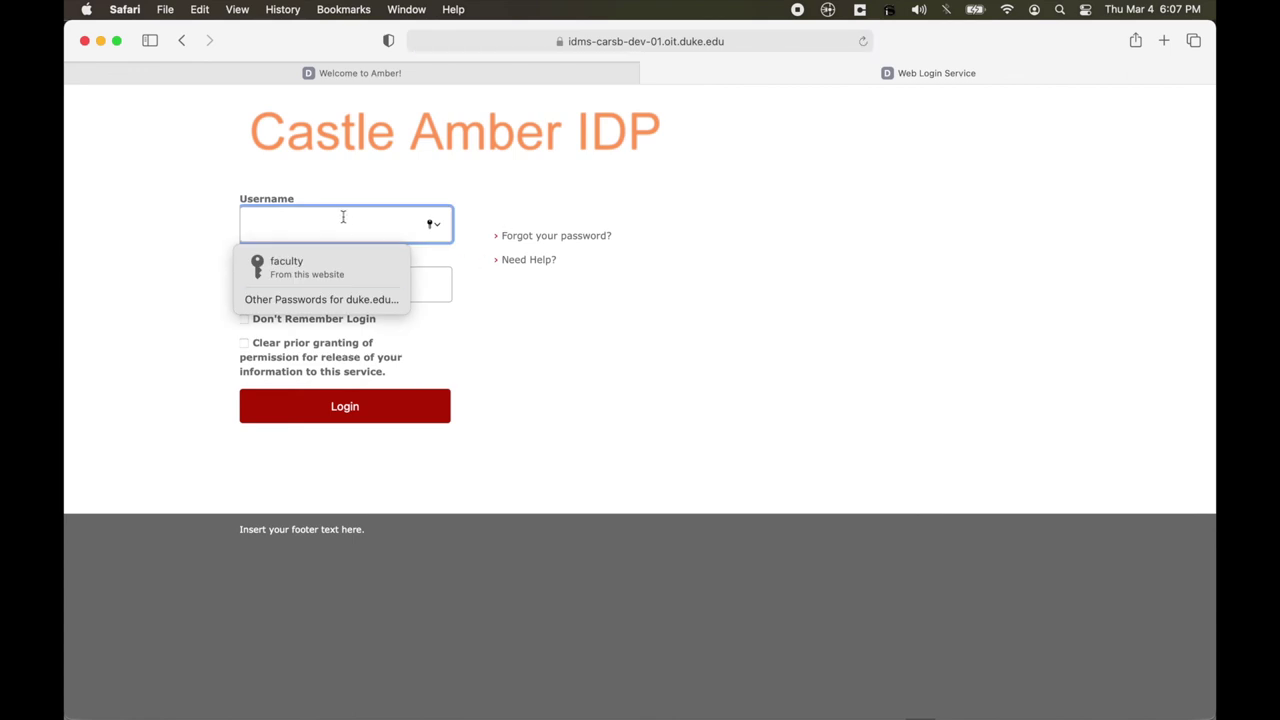
left_click(307, 264)
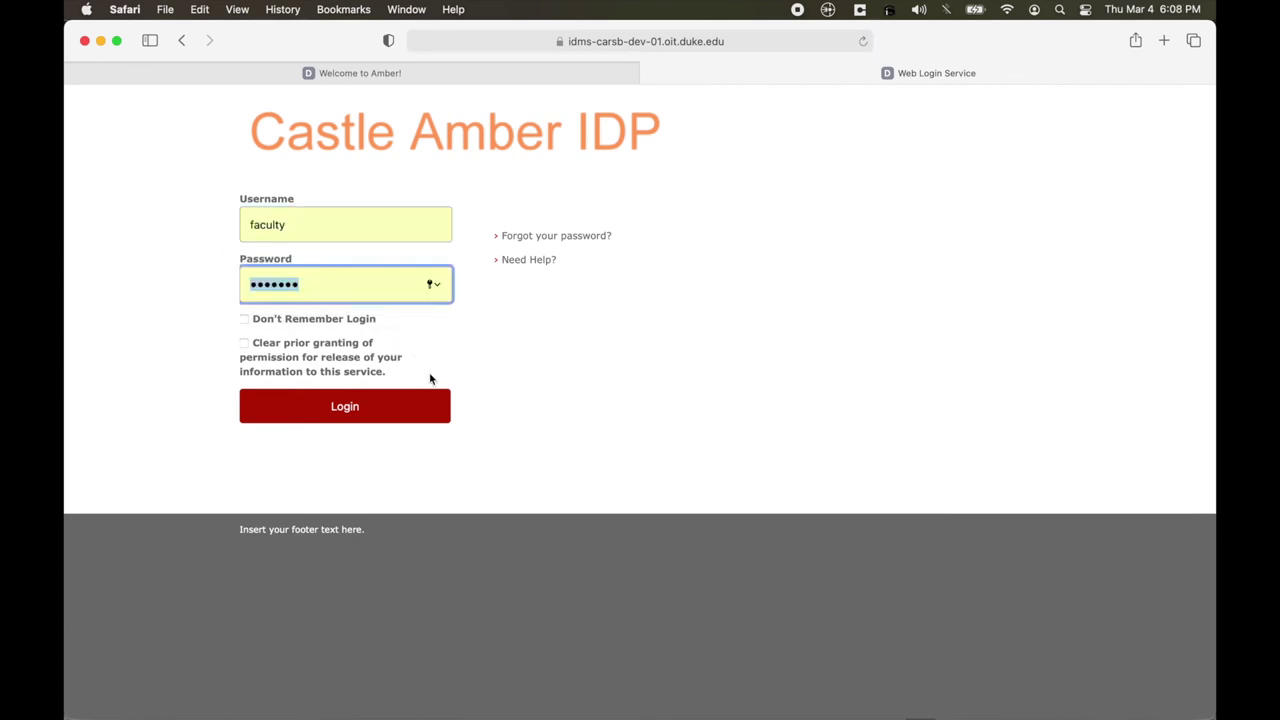
left_click(352, 405)
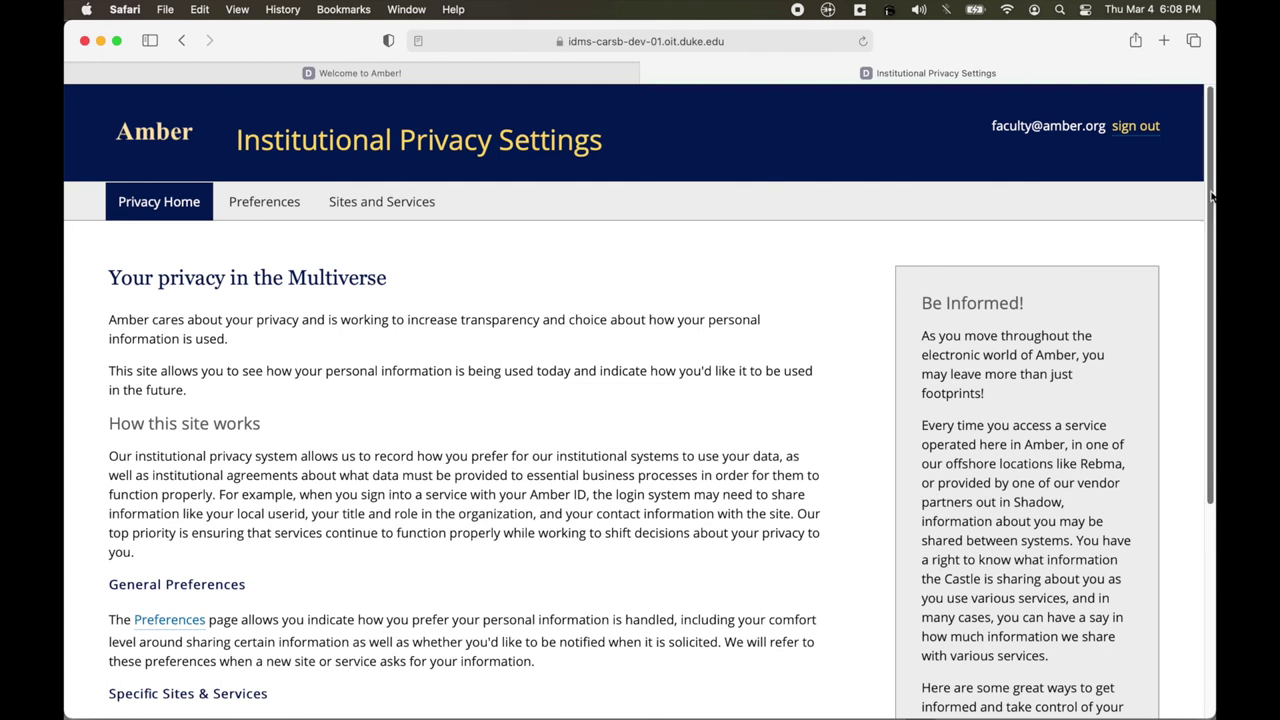
Scroll down the Privacy Home page and go to Sites and Services.
left_click_drag(1211, 197, 1208, 348)
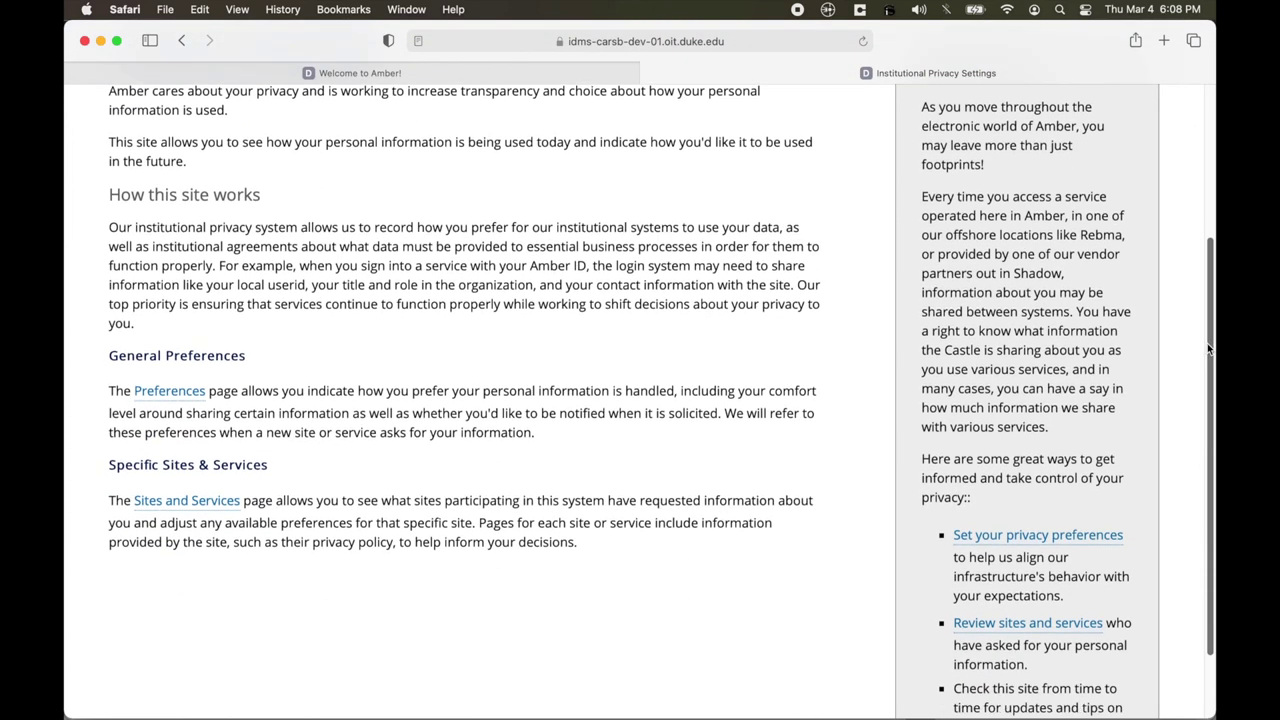
left_click(209, 505)
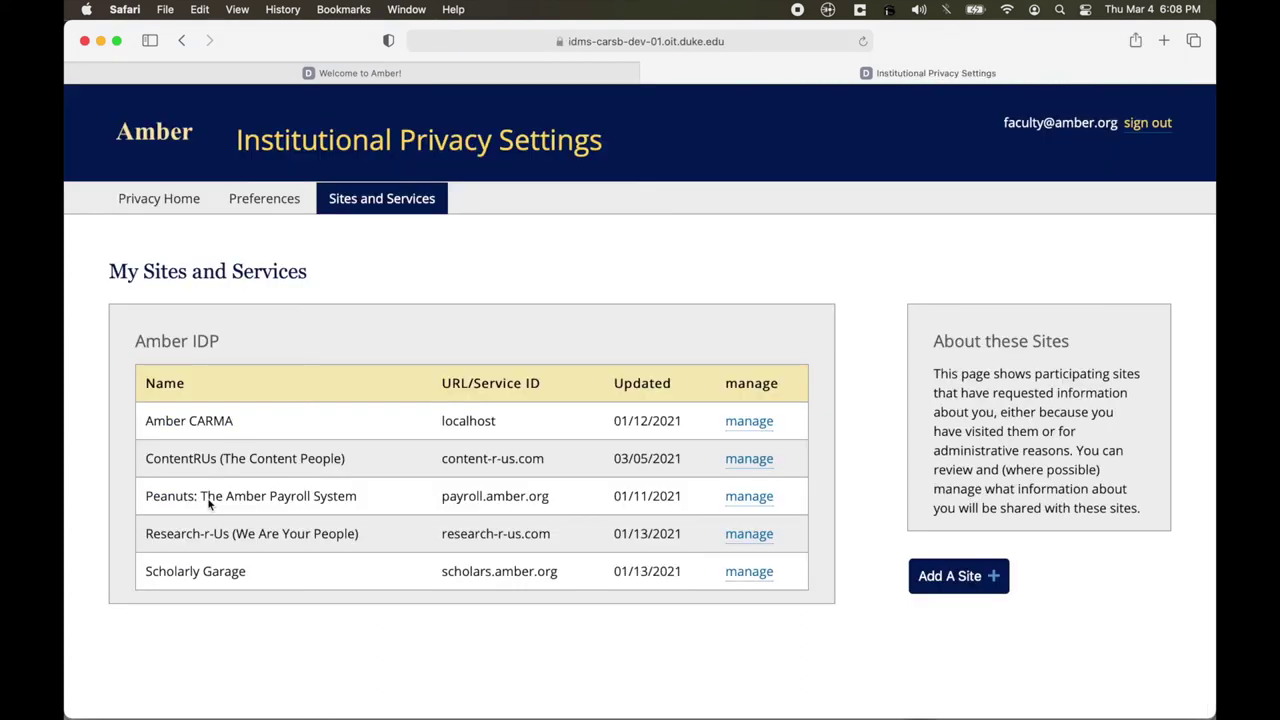
Manage ContentRUs sharing and review the permitted and denied items, policy version 7.
left_click(749, 460)
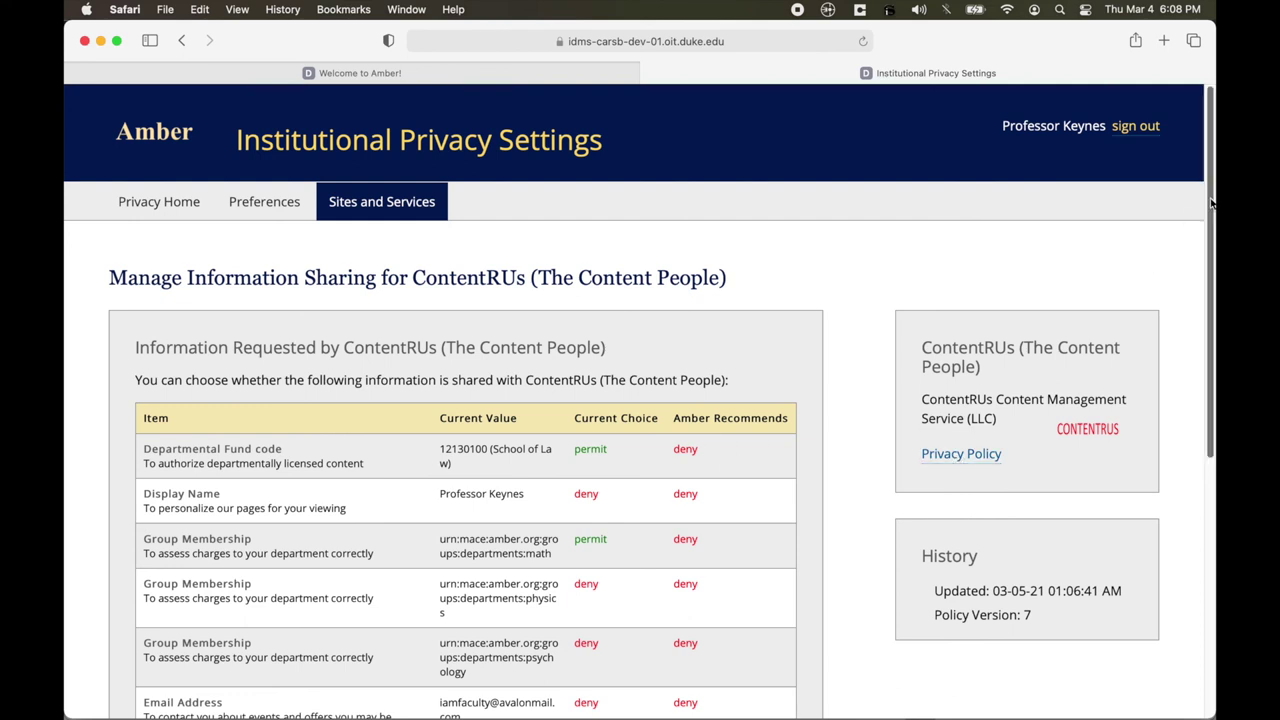
scroll(1210, 203, "down", 3)
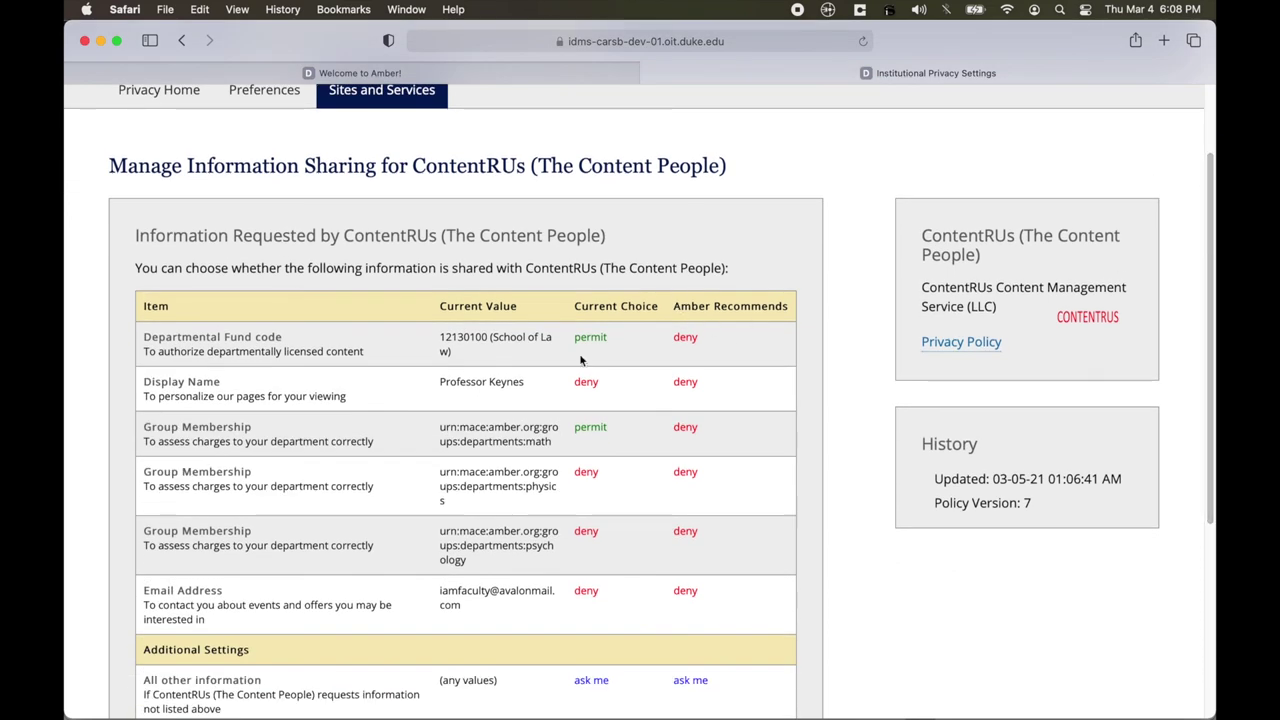
mouse_move(760, 718)
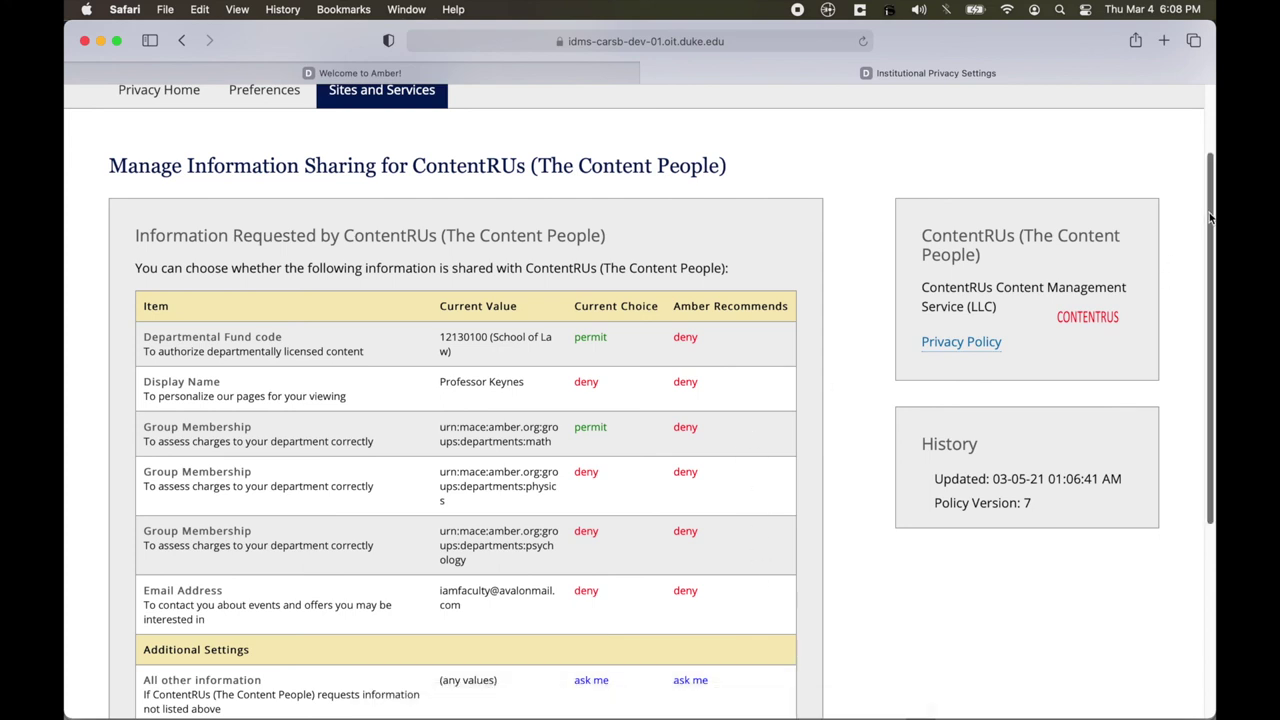
left_click_drag(1209, 212, 1205, 143)
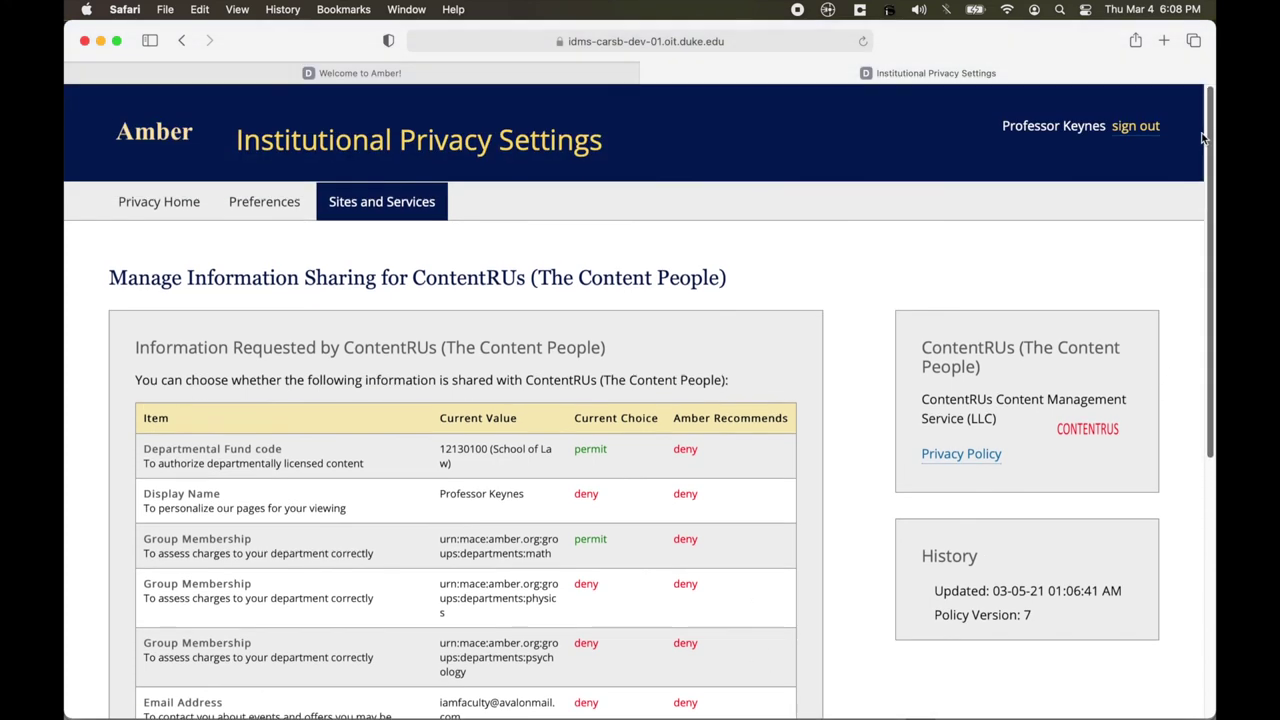
Sign out of CARMA, then start the CAR Administration UI login via Castle Amber.
left_click(1140, 128)
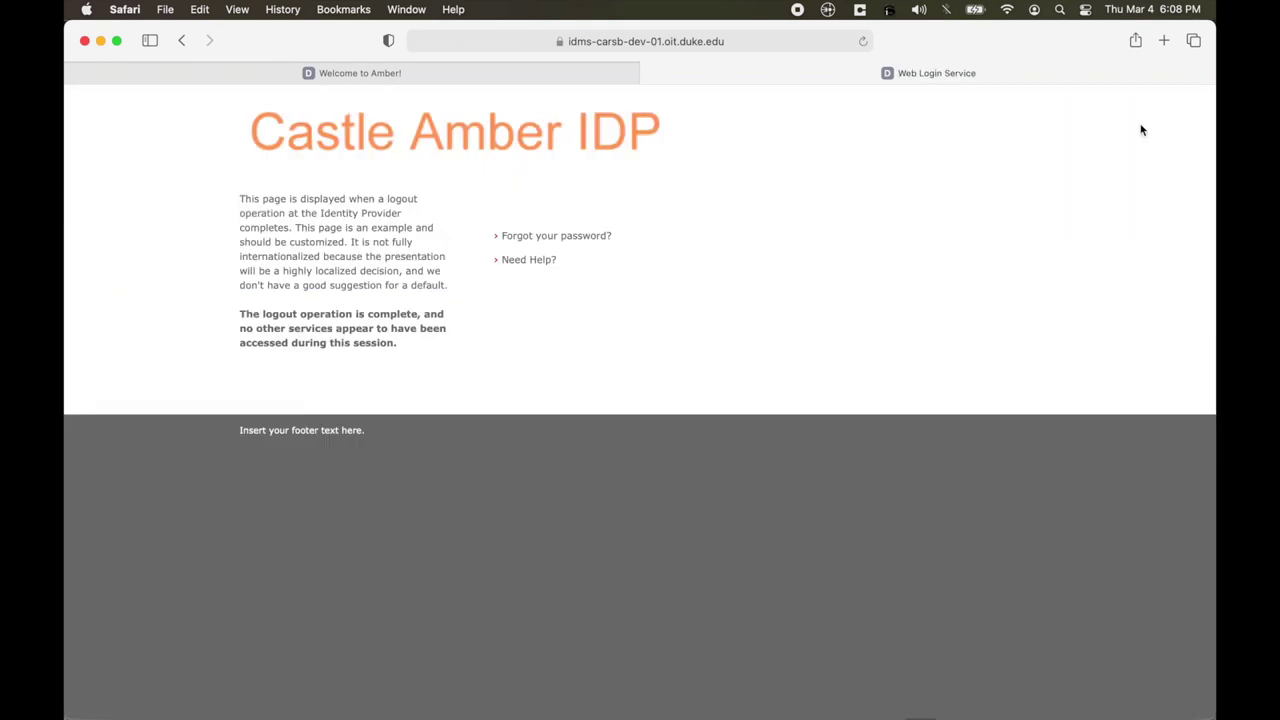
left_click(648, 73)
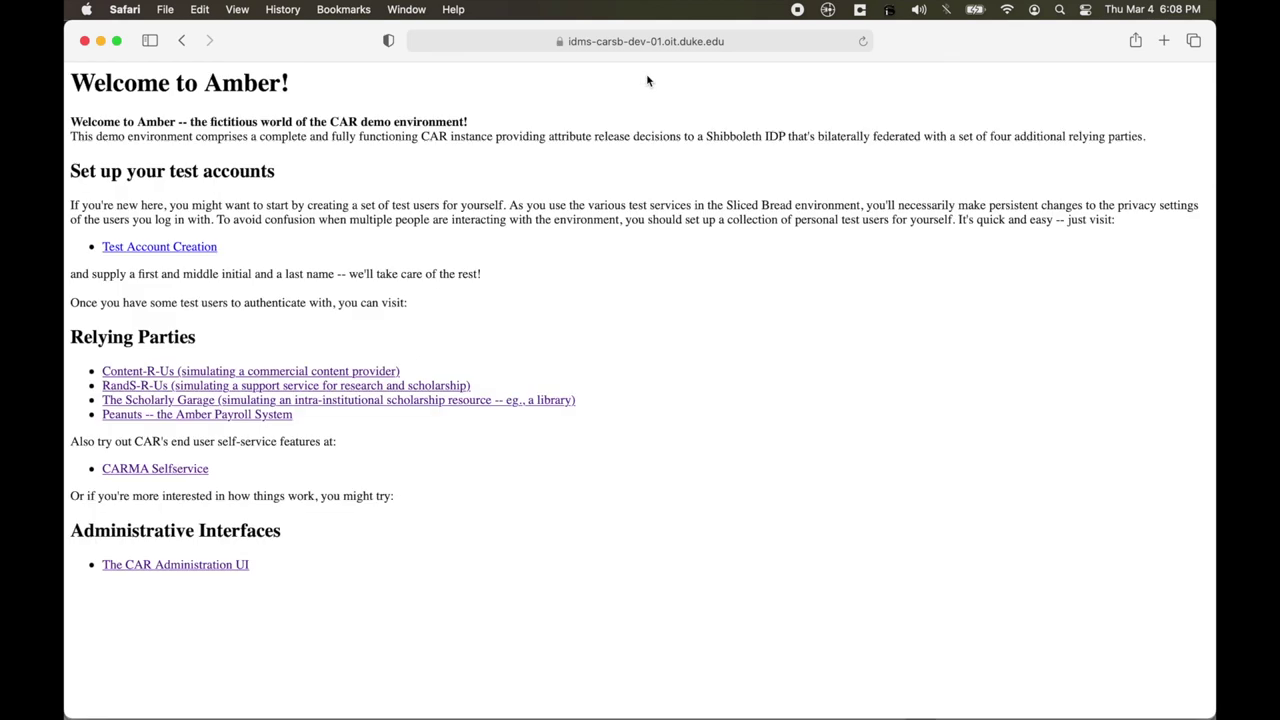
left_click(209, 567)
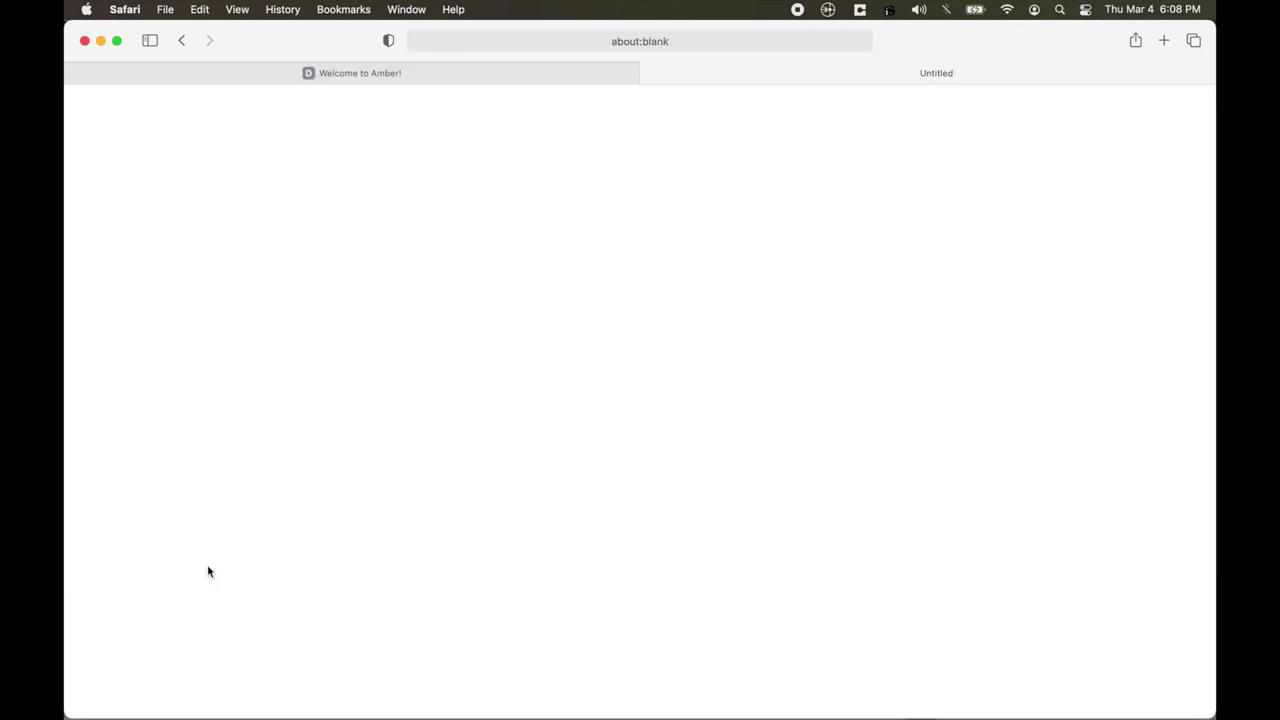
left_click(537, 256)
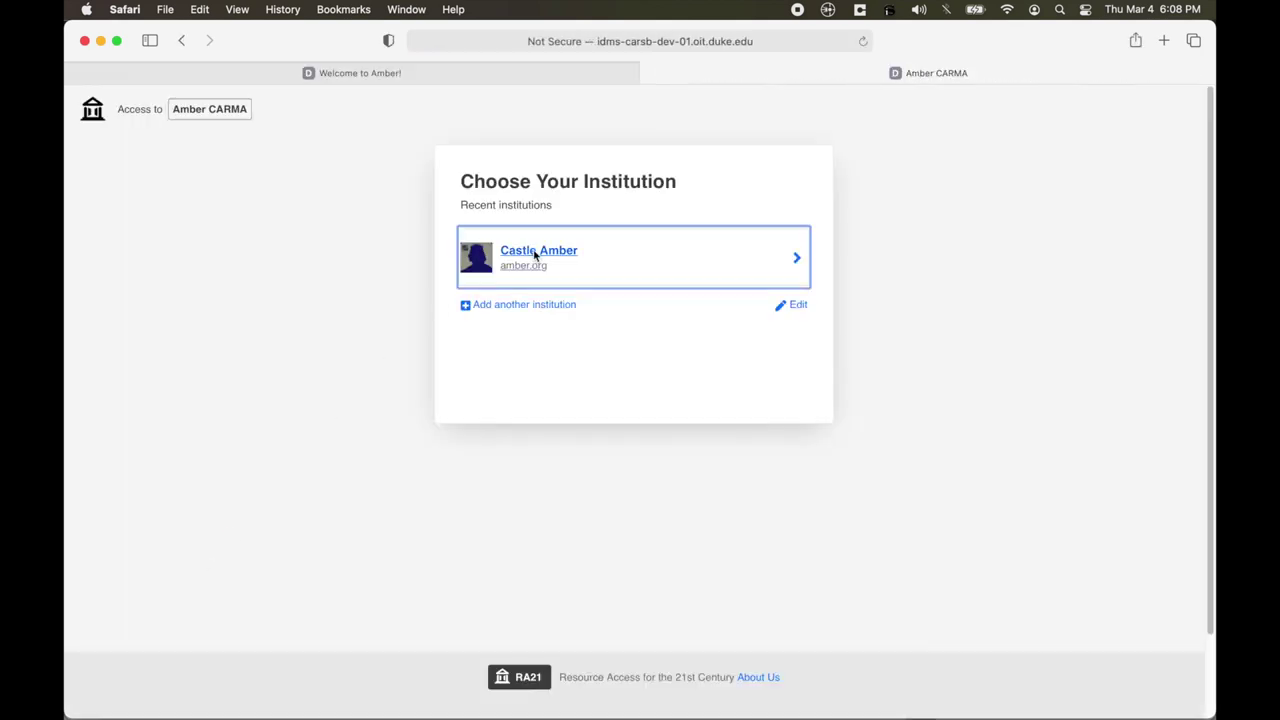
left_click(264, 226)
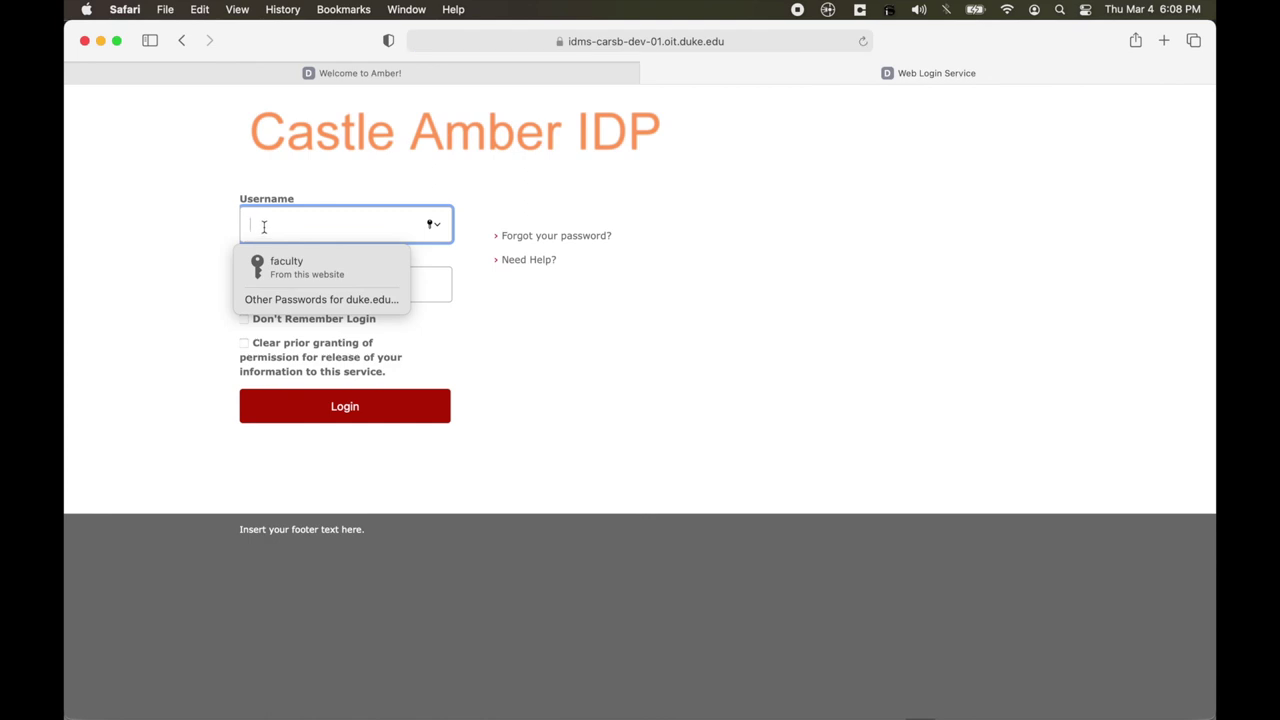
Log in to Castle Amber with the saved system administrator credentials.
type("sys")
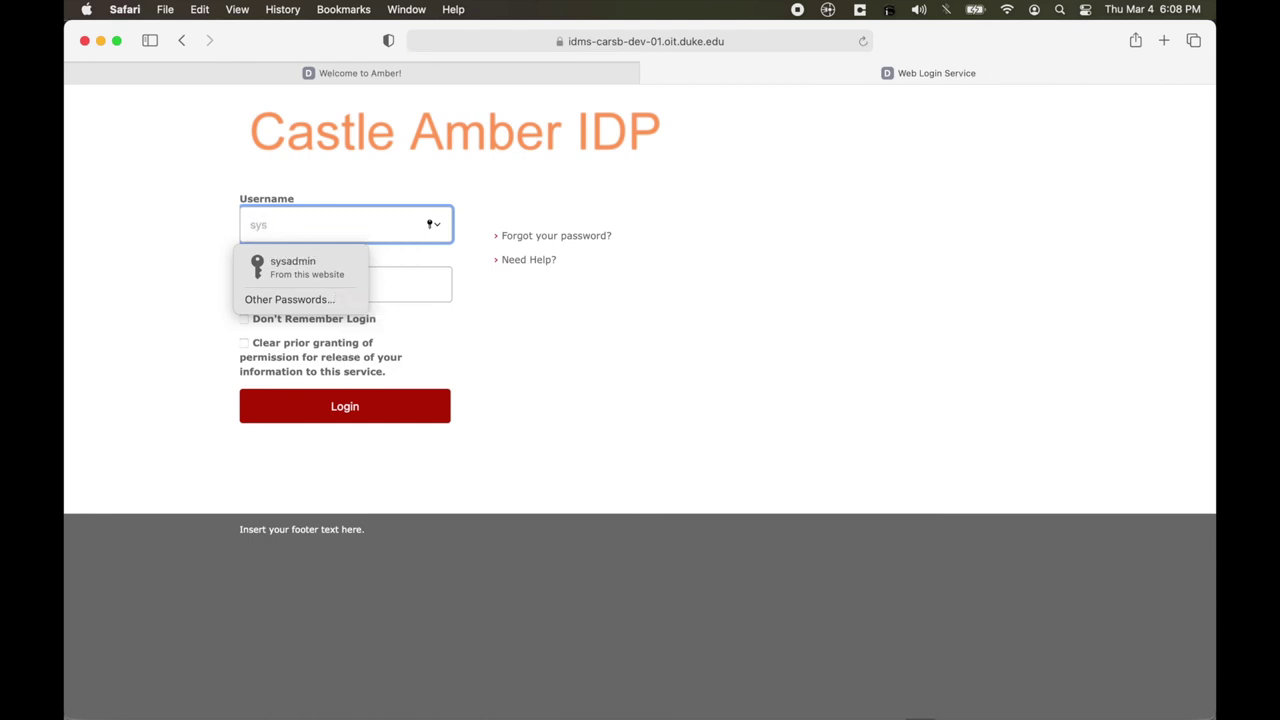
left_click(270, 266)
left_click(333, 408)
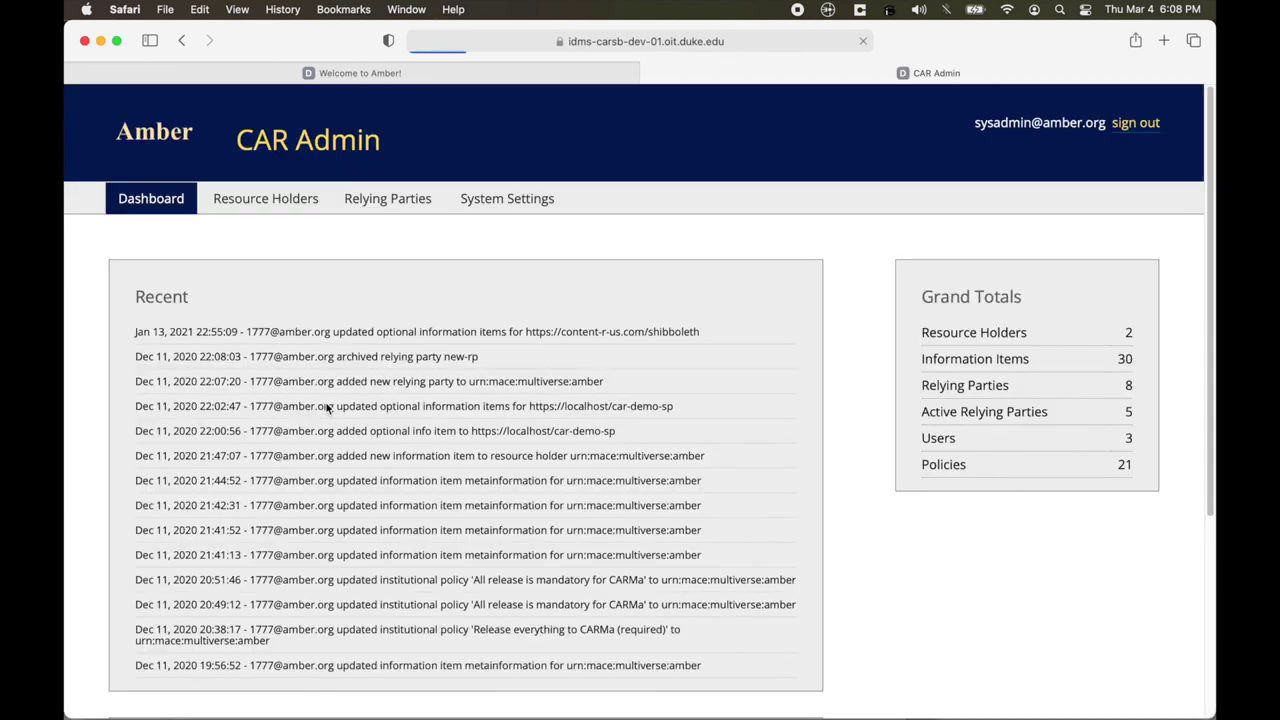
Show the Relying Parties page and scroll through its 8 relying parties.
left_click(393, 200)
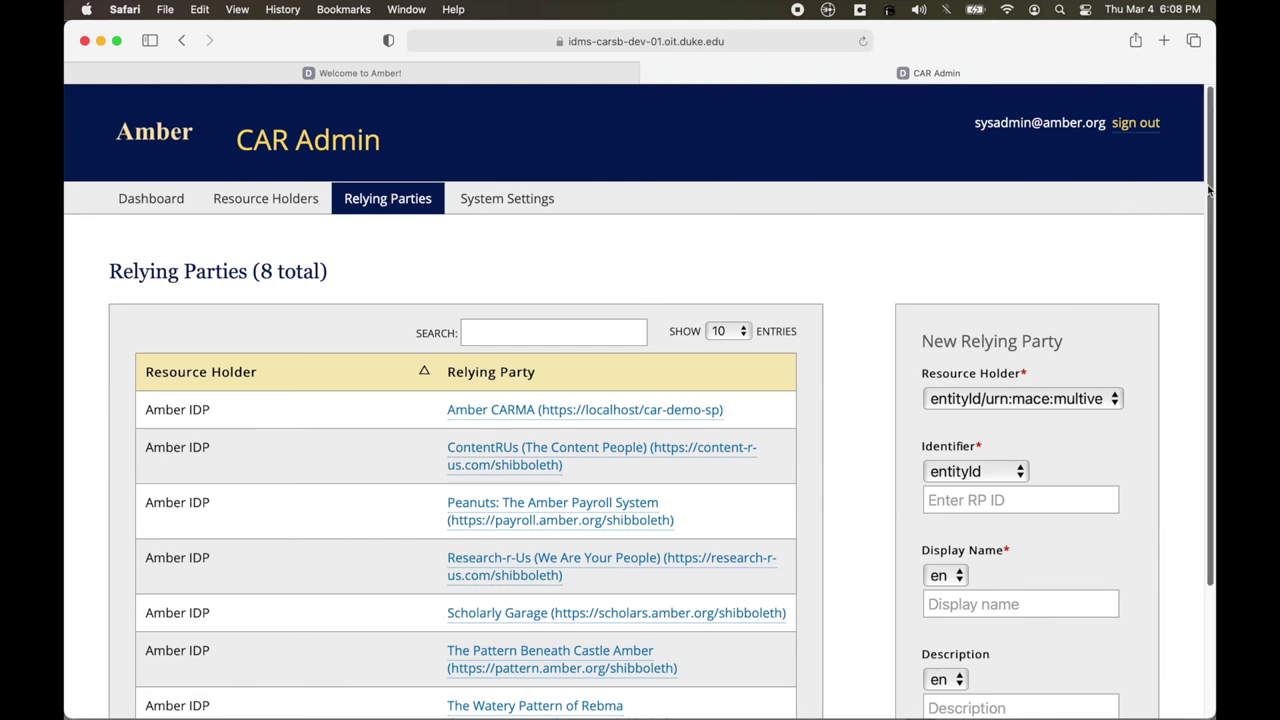
scroll(1209, 190, "down", 2)
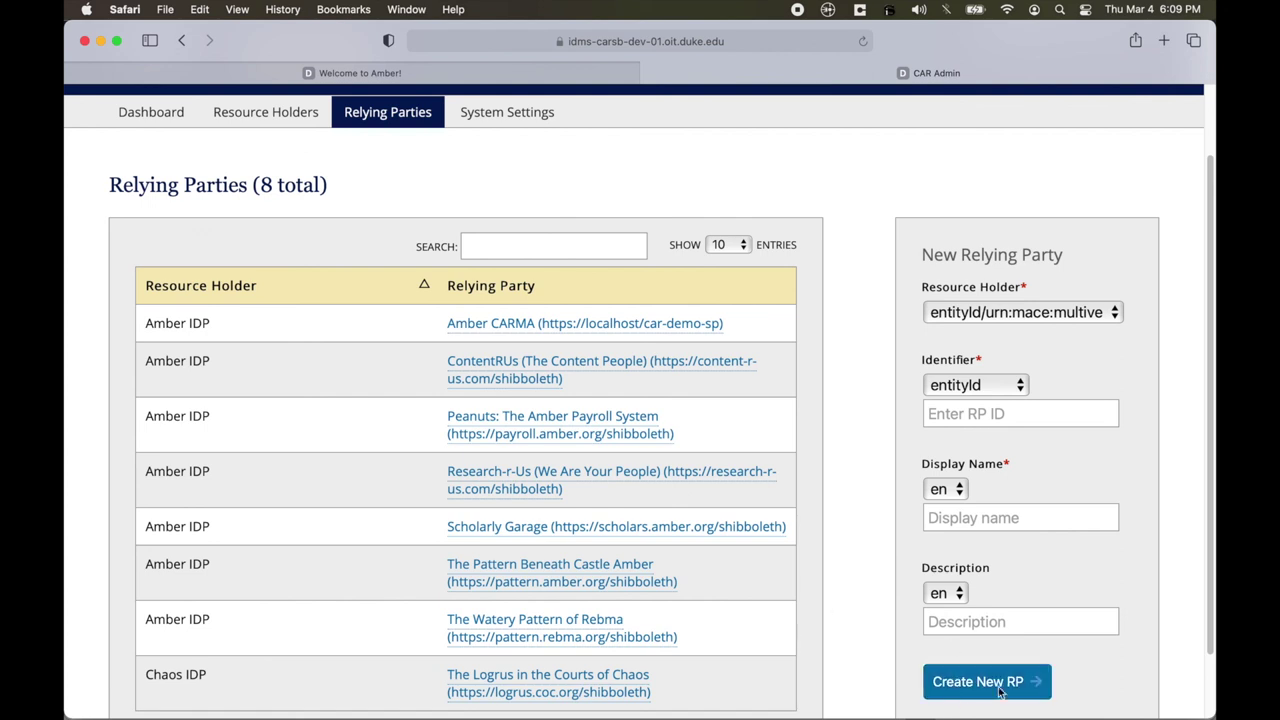
scroll(1200, 300, "down", 1)
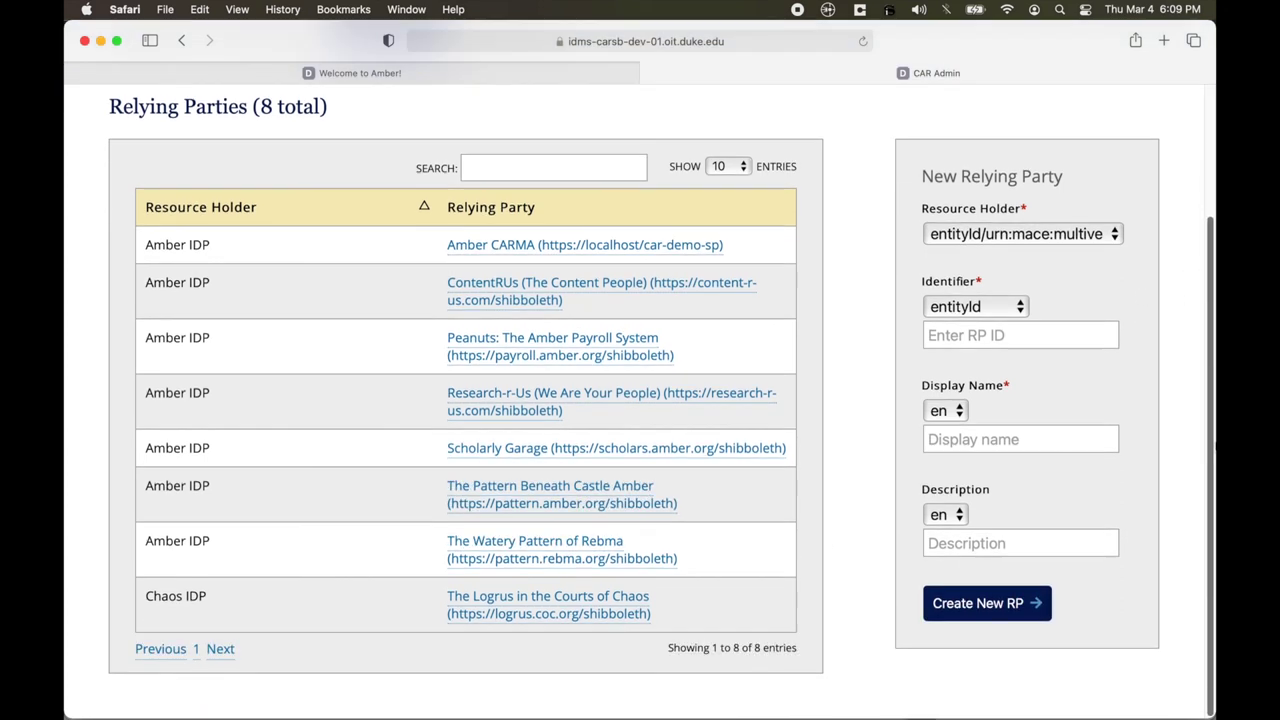
scroll(1185, 230, "up", 3)
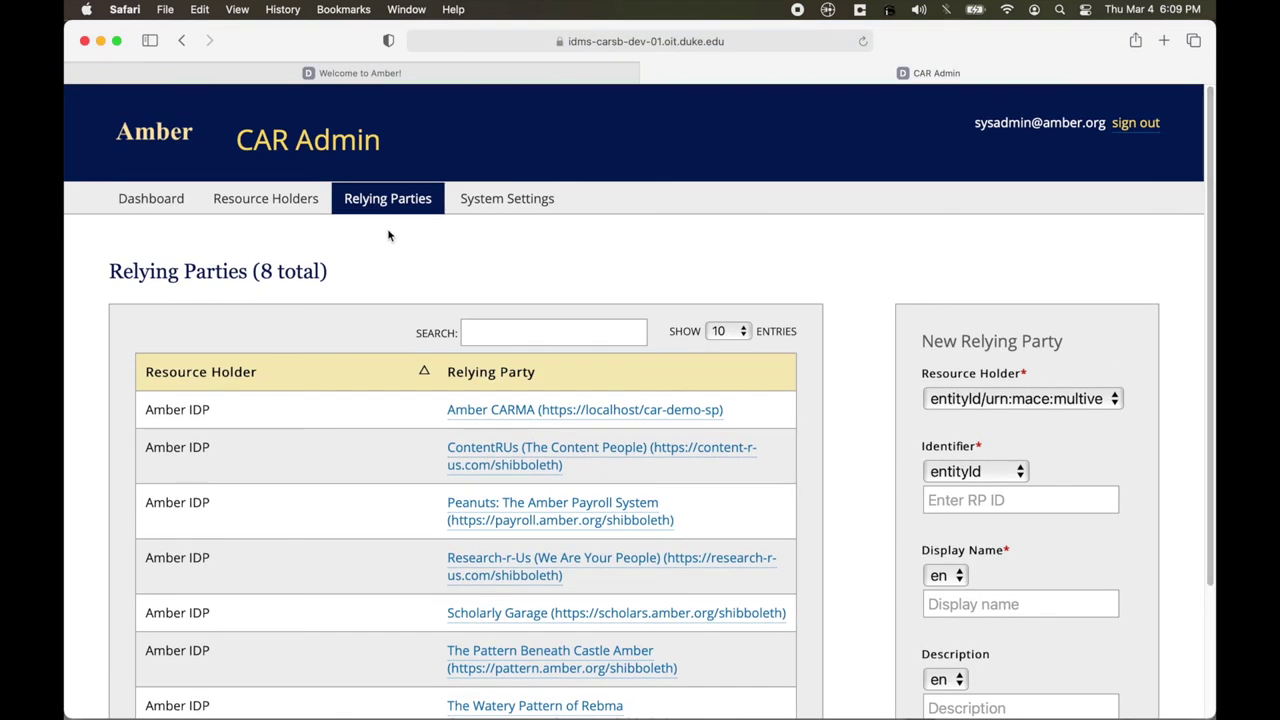
Open the Amber IDP resource holder and review its institutional and meta policies.
mouse_move(295, 203)
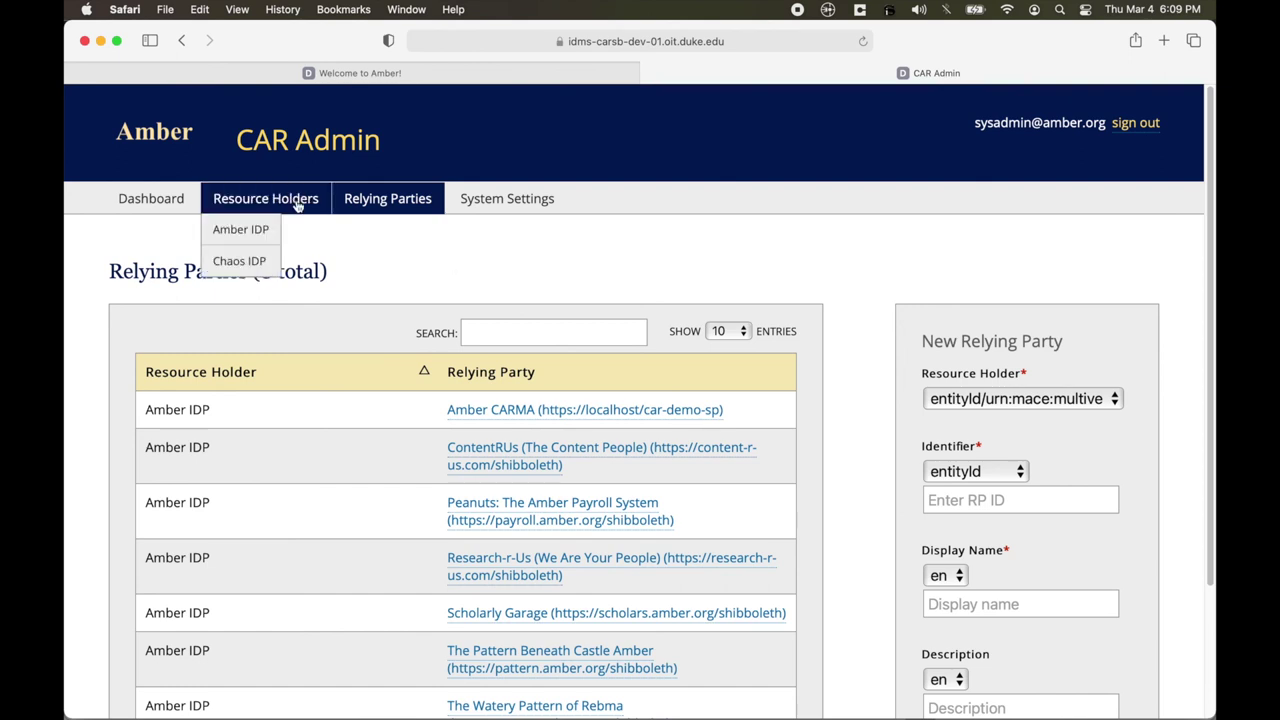
left_click(244, 230)
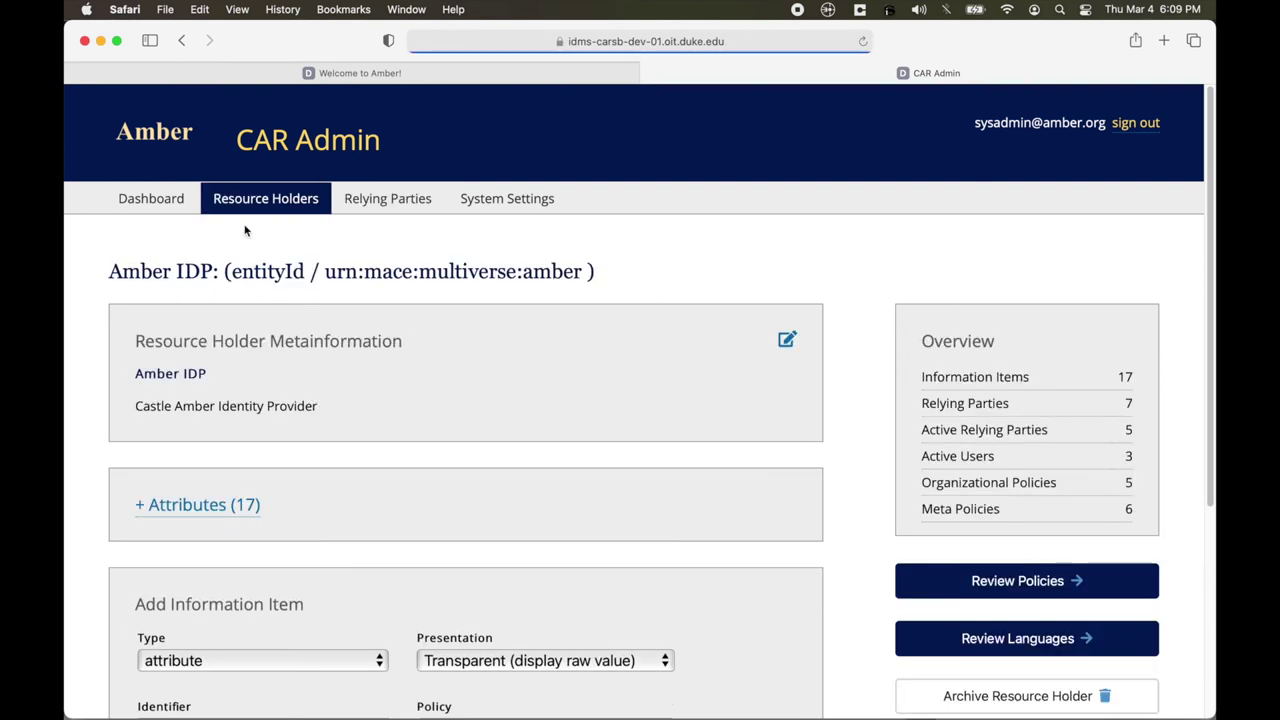
left_click(996, 581)
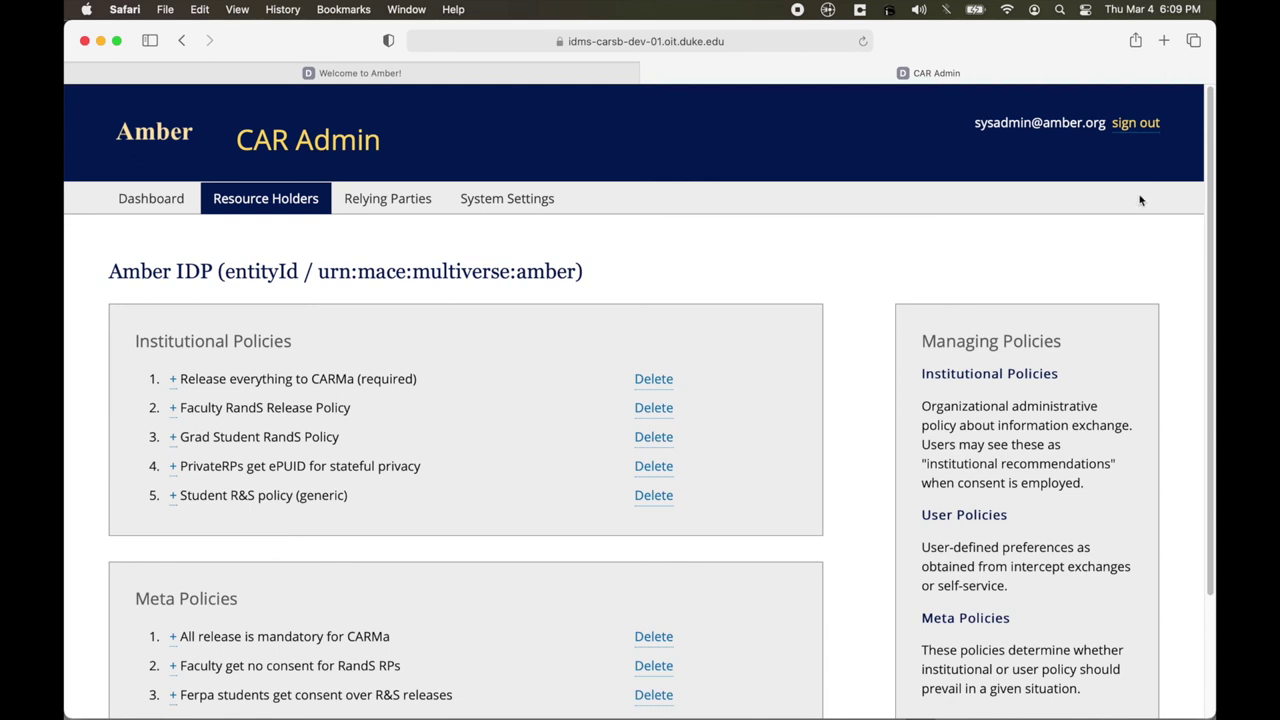
Sign out of CAR Admin and return to PowerPoint on slide 20, 'Sliced Bread Demo'.
left_click(1140, 125)
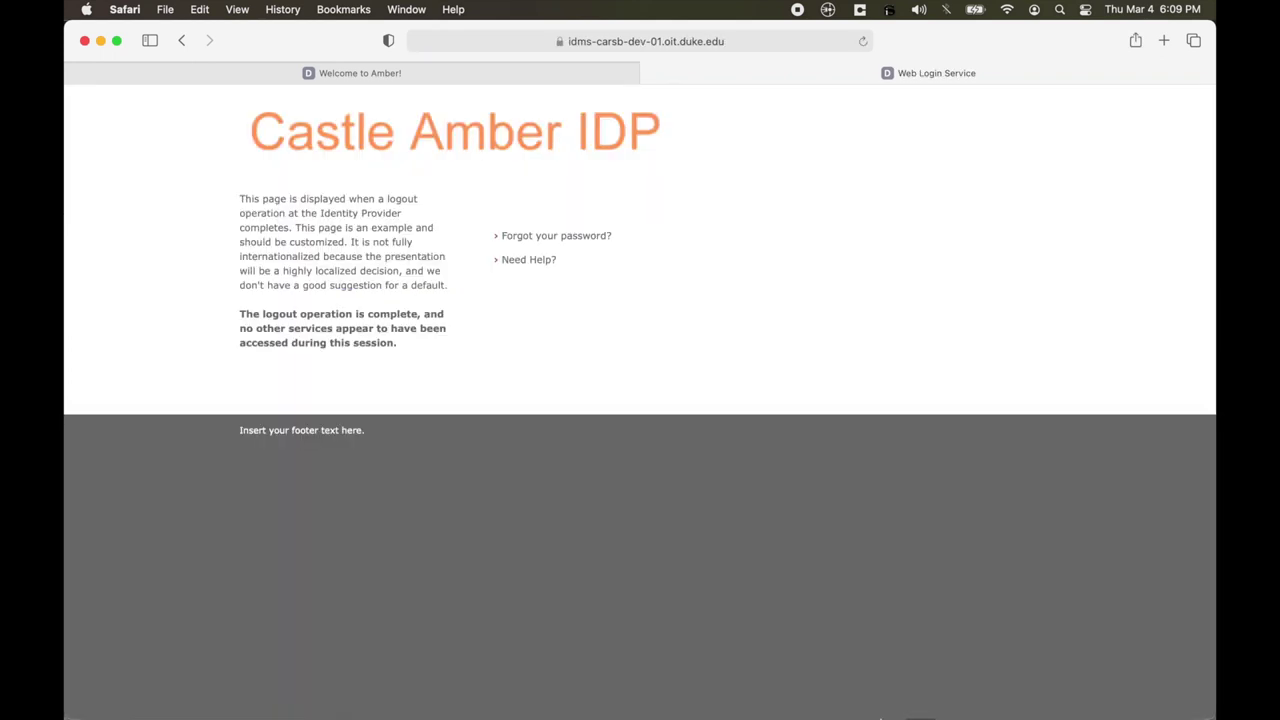
mouse_move(678, 708)
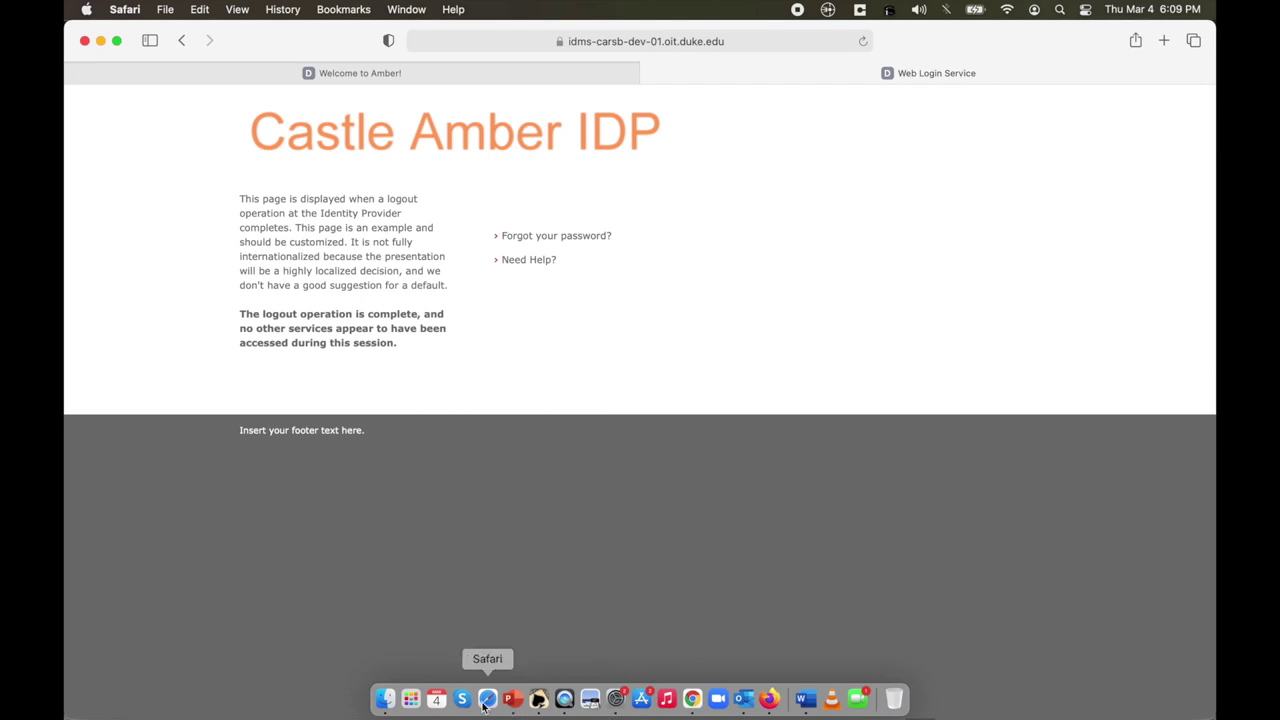
left_click(513, 698)
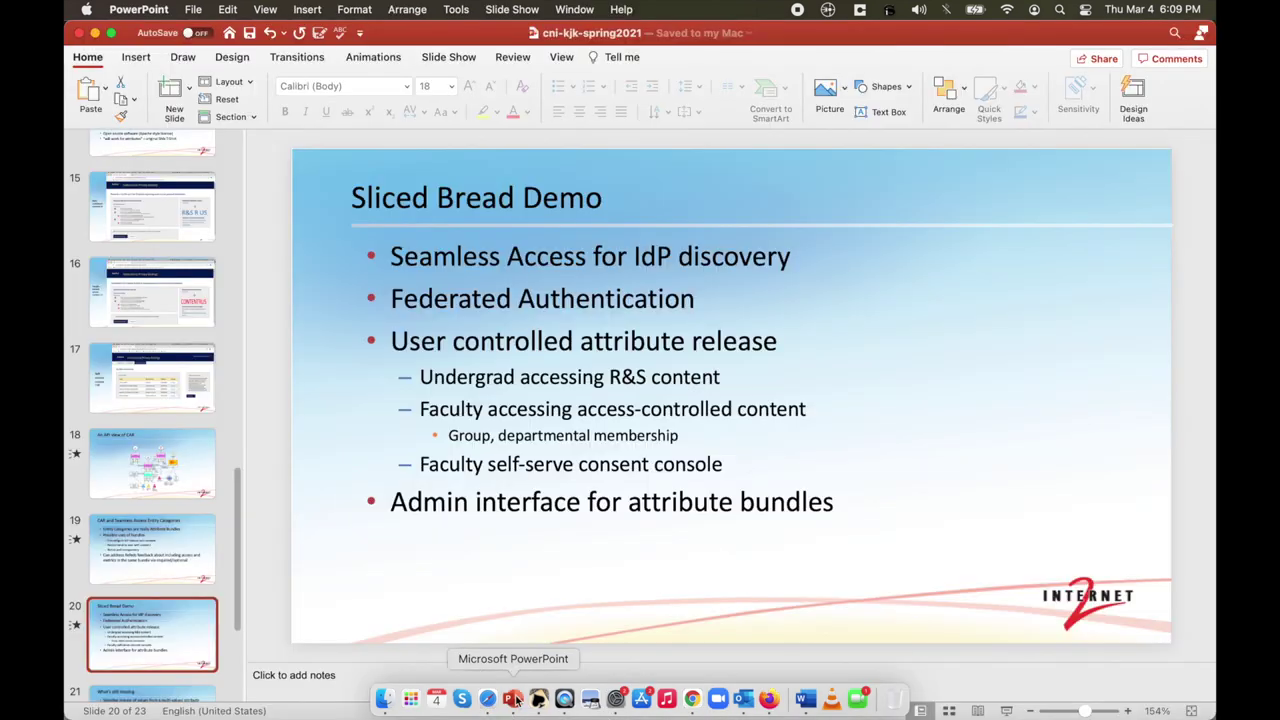